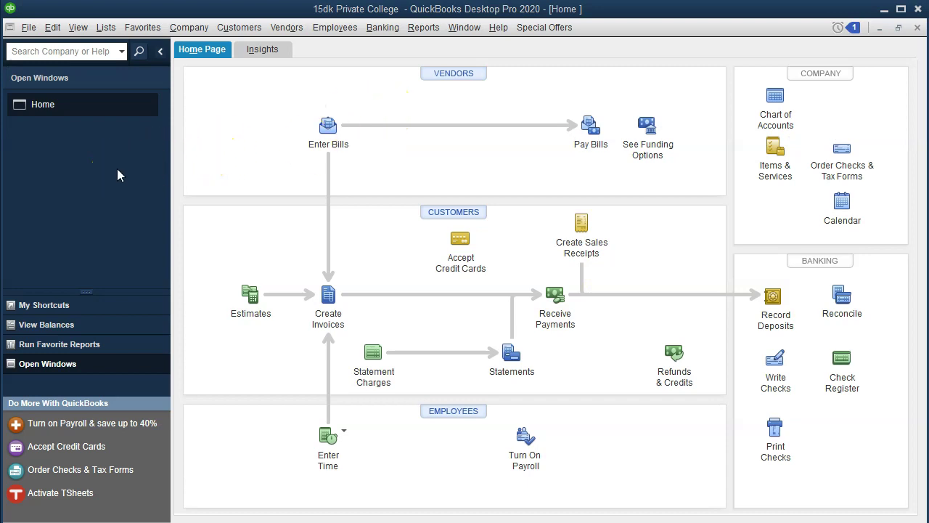
Switch from the QuickBooks Home page to the 15dk - Copy.xlsx workbook in Excel
click(78, 27)
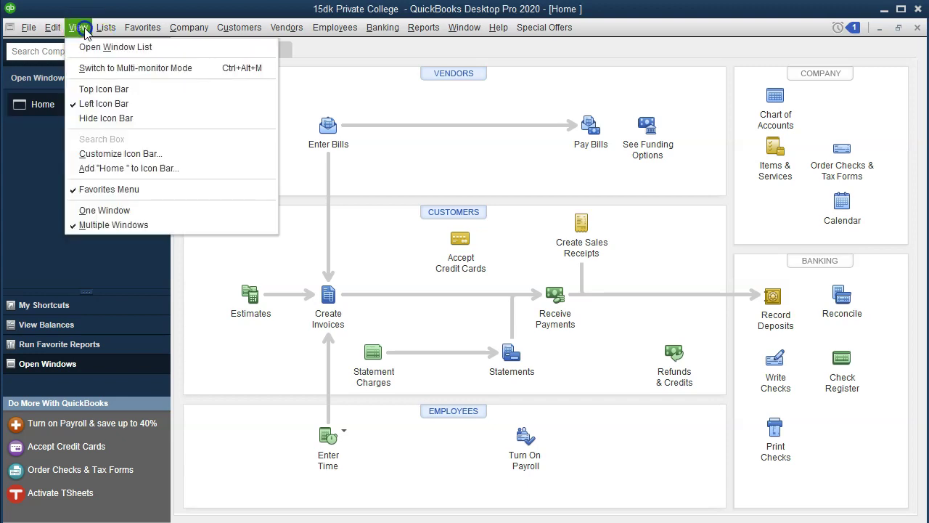
click(95, 48)
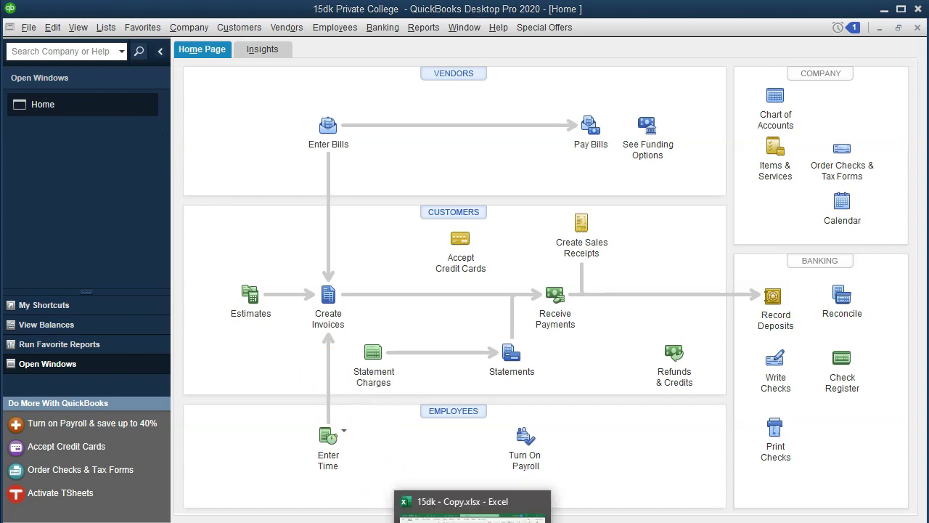
click(464, 508)
click(223, 378)
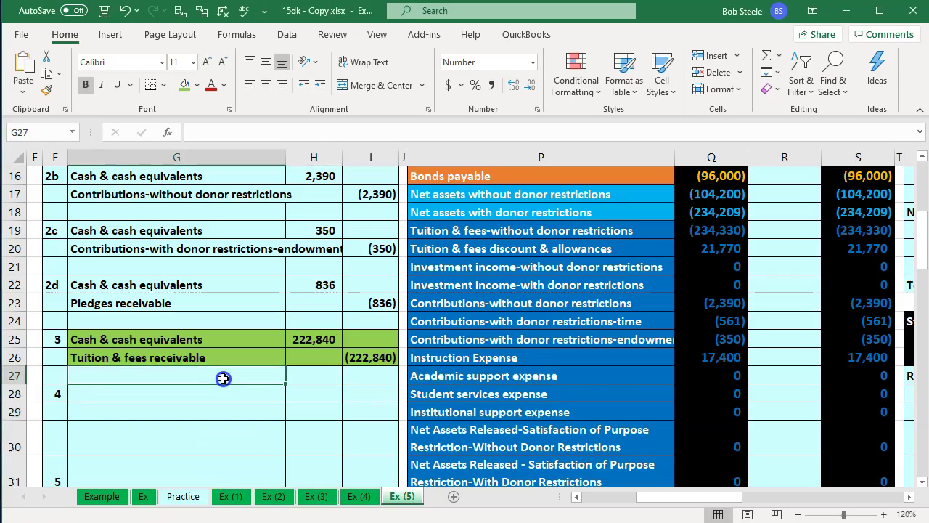
key(Left)
key(Left)
key(Left)
key(Left)
key(Left)
key(Left)
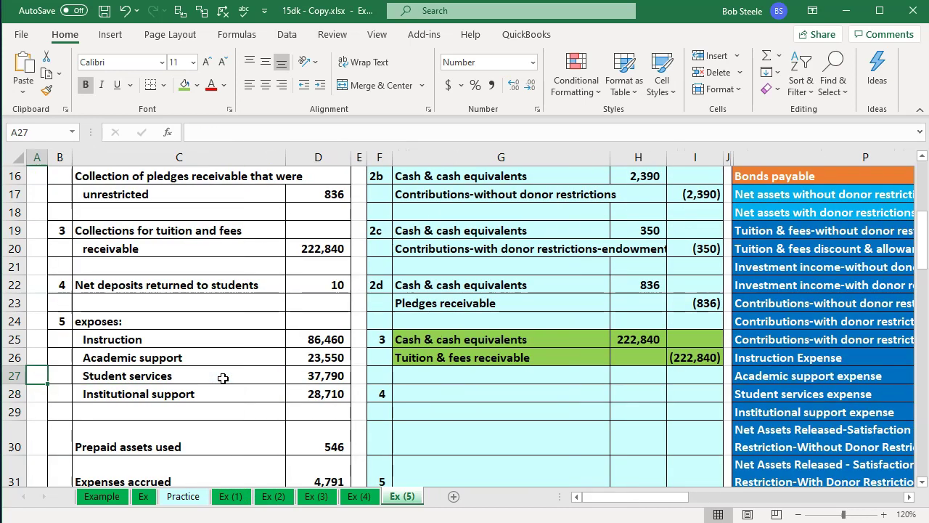
double_click(649, 336)
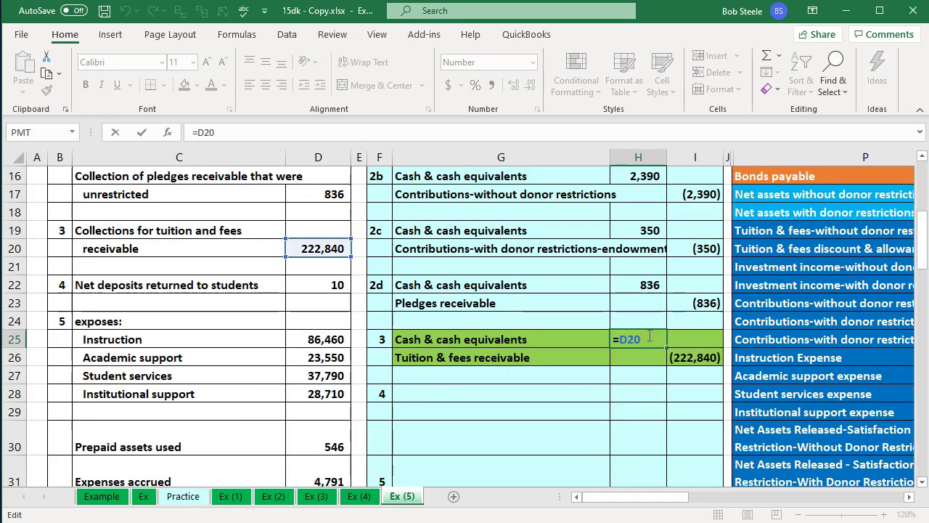
key(Return)
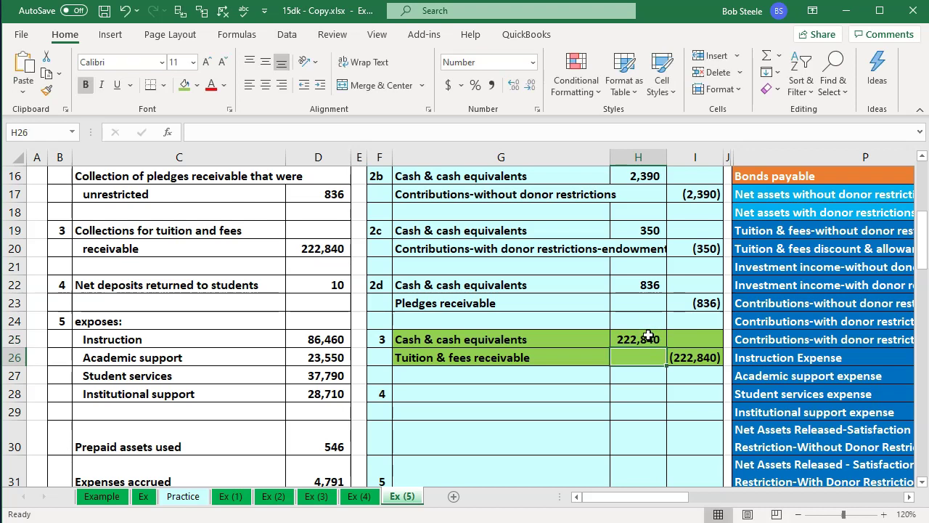
key(Right)
key(Right)
key(Right)
key(Right)
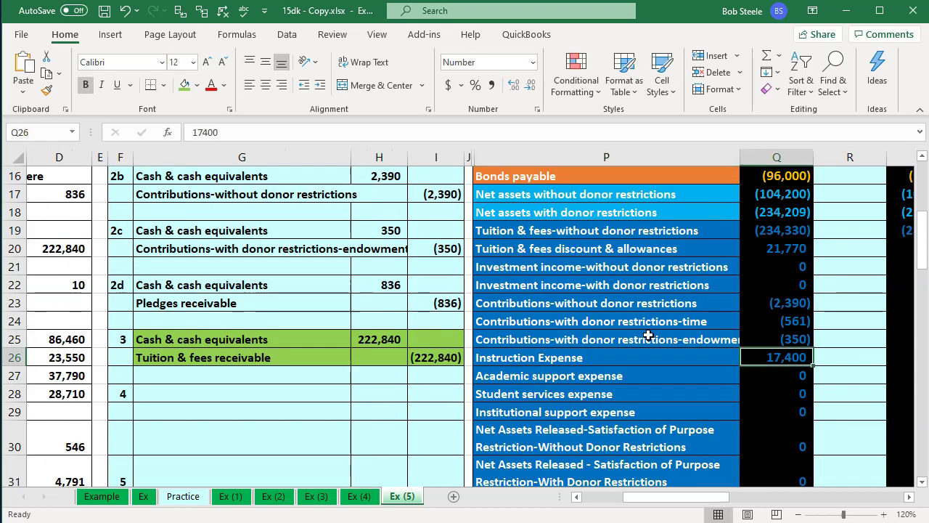
key(Right)
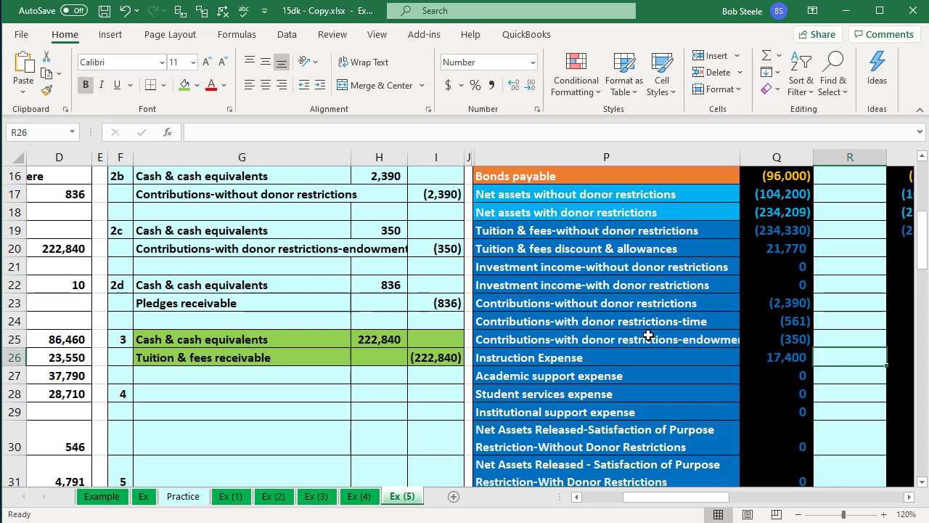
Enter =H25 in cell R3 to post the 222,840 cash debit to the ADJ column
click(379, 373)
key(Right)
key(Right)
key(Right)
key(Right)
key(Right)
key(Up)
key(Up)
key(Up)
key(Up)
key(Up)
key(Up)
key(Up)
key(Up)
key(Up)
key(Up)
key(Up)
key(Up)
key(Up)
key(Up)
key(Up)
key(Up)
key(Up)
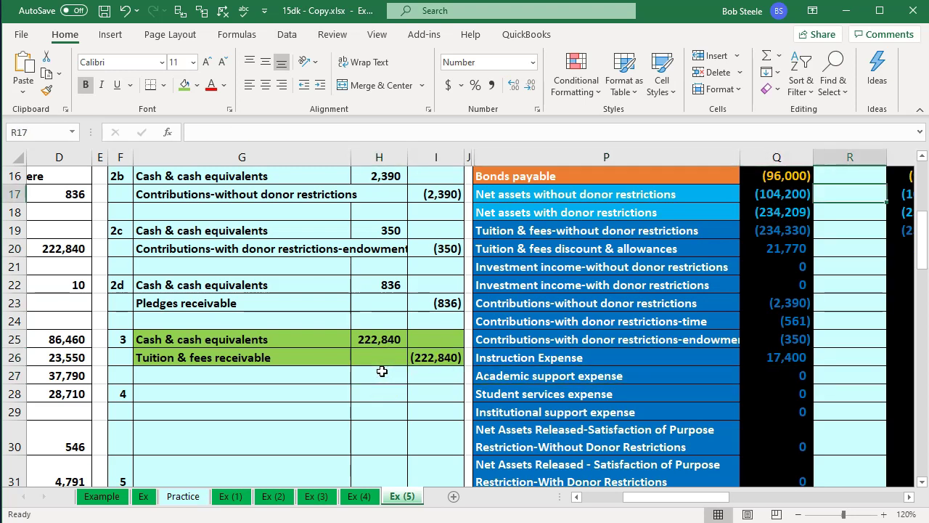
key(Up)
key(Up)
key(Up)
key(Up)
key(Up)
key(Up)
key(Up)
key(Up)
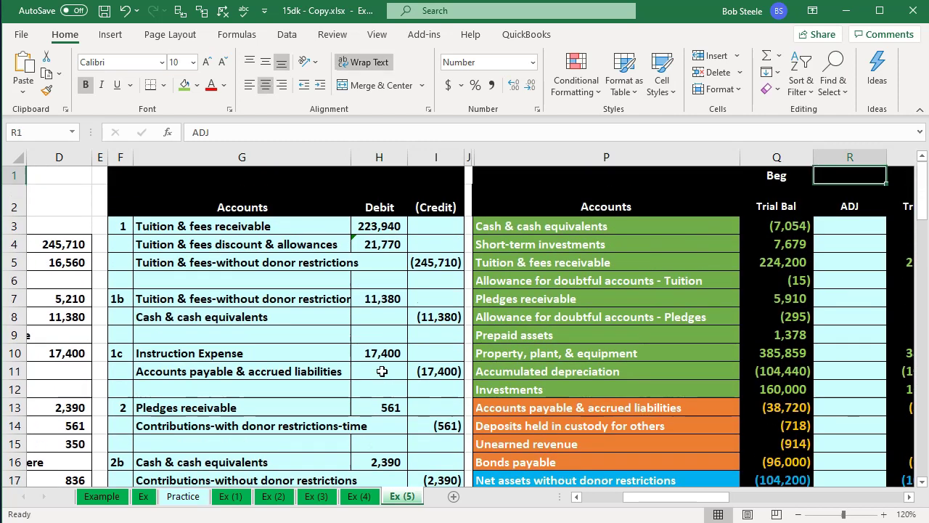
key(Down)
text(=)
key(Down)
key(Down)
key(Down)
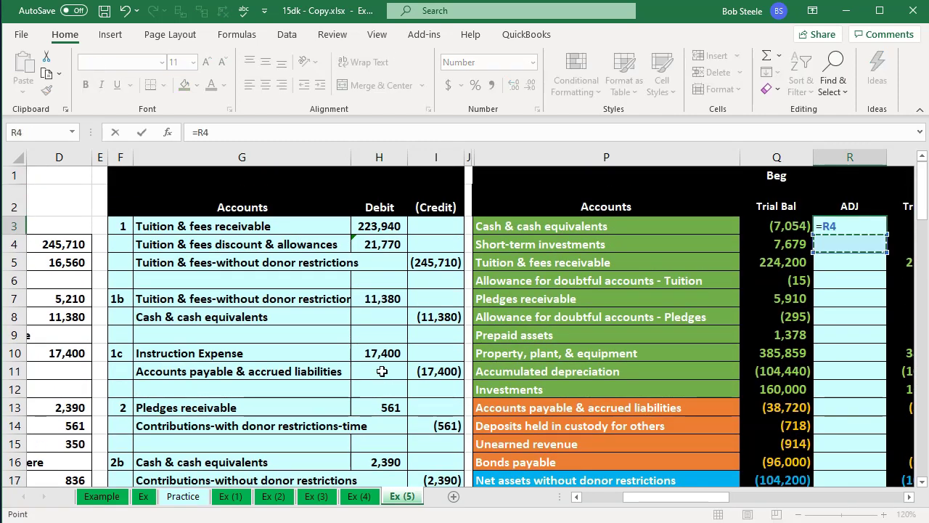
key(Down)
key(Down)
key(Down)
key(Down)
key(Down)
key(Down)
key(Down)
key(Down)
key(Down)
key(Down)
key(Down)
key(Down)
key(Down)
key(Down)
key(Down)
key(Left)
key(Down)
key(Down)
key(Down)
key(Down)
key(Left)
key(Left)
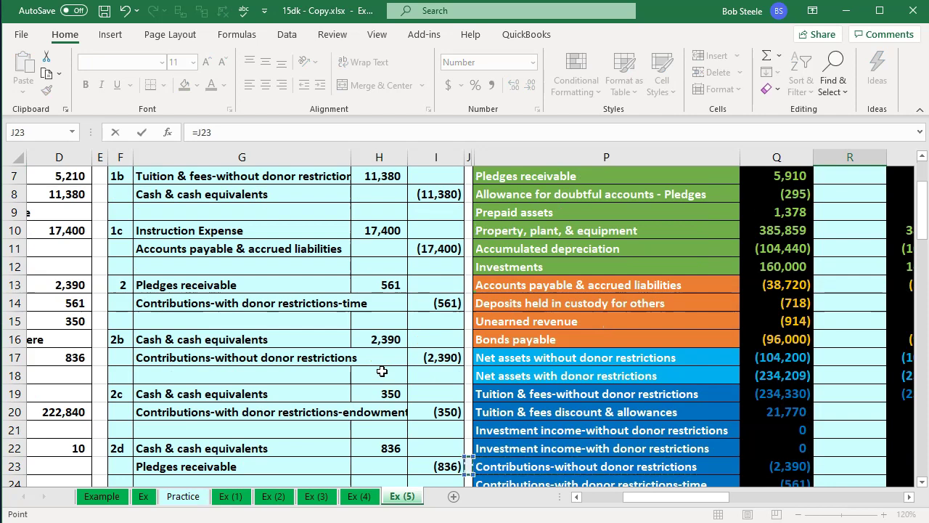
key(Down)
key(Left)
key(Left)
key(Up)
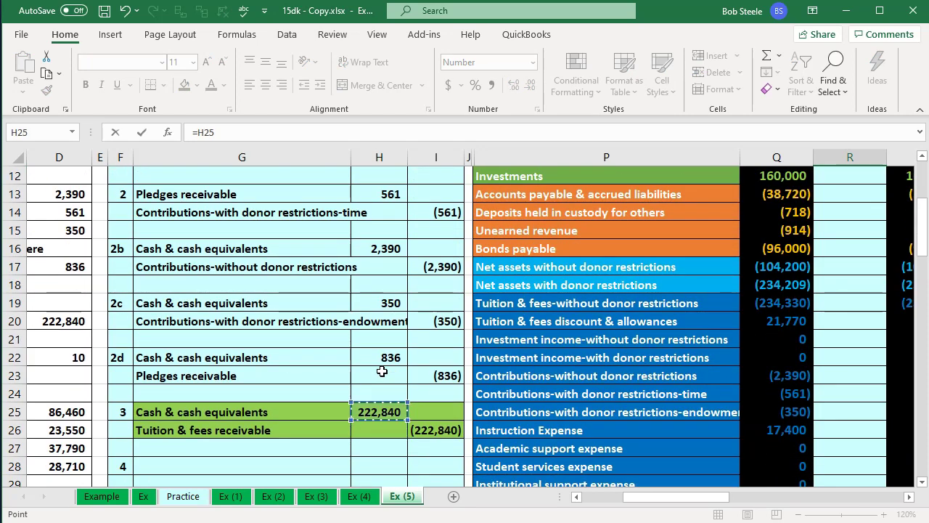
key(Return)
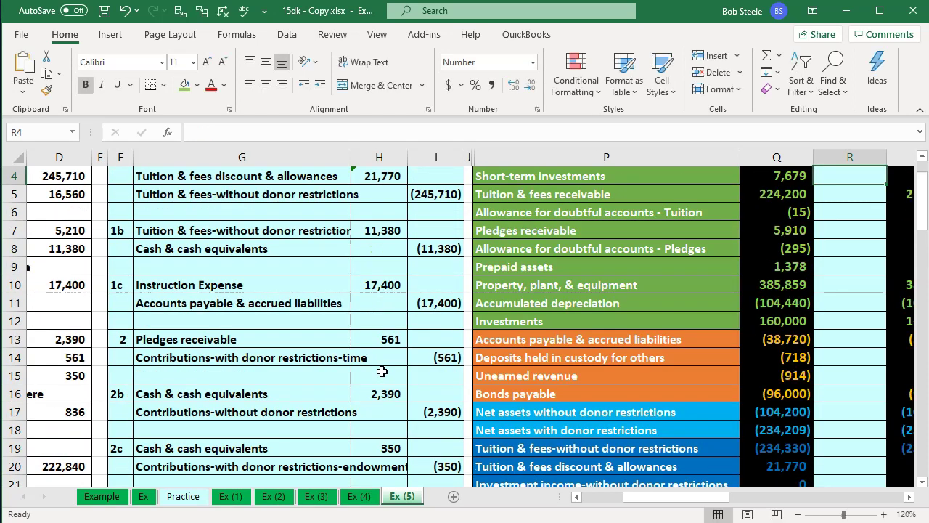
Link the Tuition & fees receivable ADJ cell R5 to the (222,840) credit
key(Up)
key(Up)
key(Right)
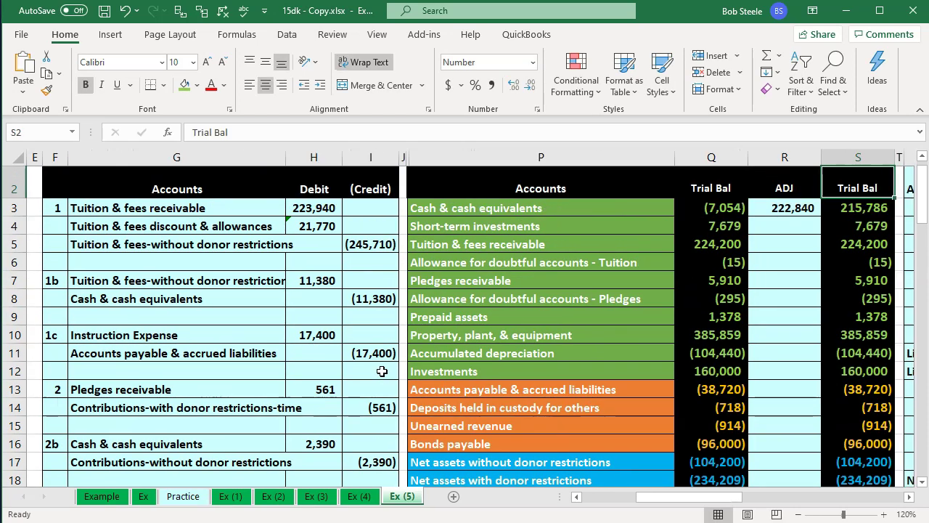
click(560, 252)
key(Right)
key(Right)
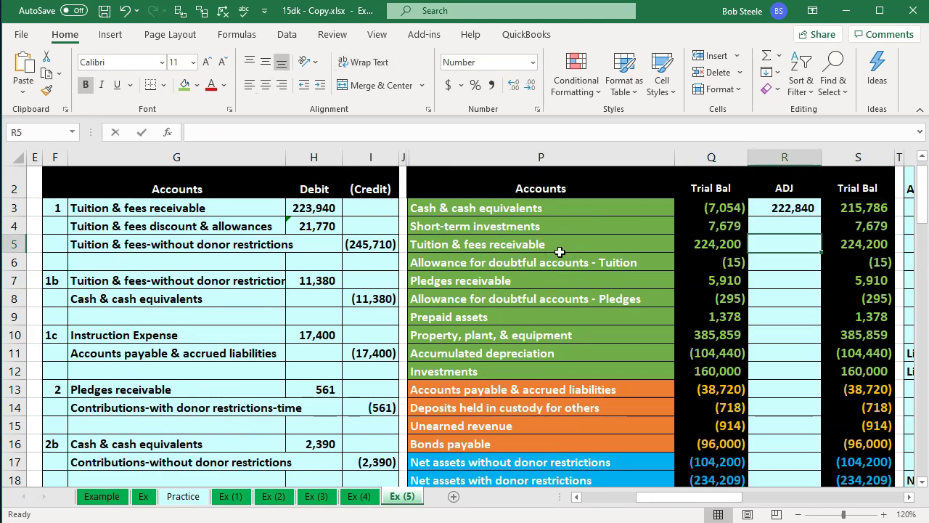
text(=)
key(Down)
key(Down)
key(Down)
key(Down)
key(Down)
key(Down)
key(Down)
key(Down)
key(Down)
key(Down)
key(Down)
key(Down)
key(Down)
key(Down)
key(Down)
key(Down)
key(Down)
key(Down)
key(Down)
key(Down)
key(Down)
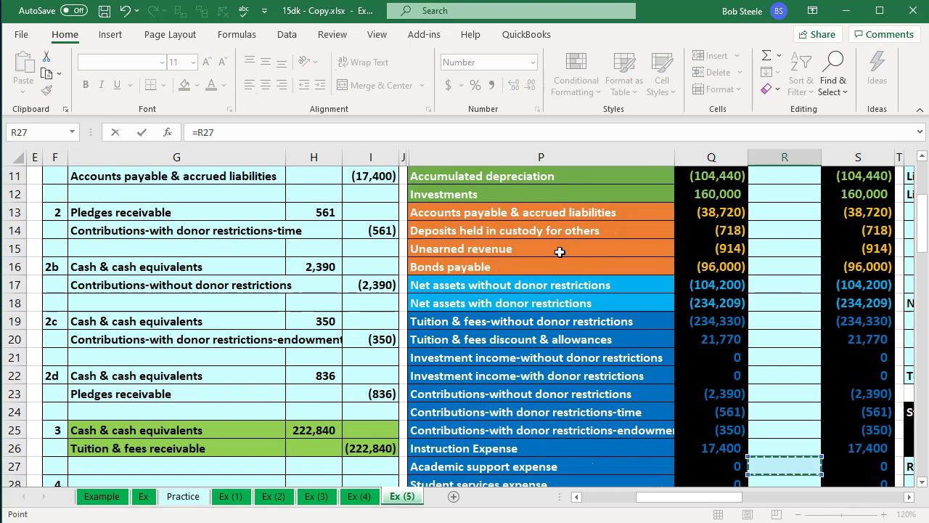
key(Left)
key(Left)
key(Left)
key(Left)
key(Up)
key(Up)
key(Up)
key(Left)
key(ctrl+Return)
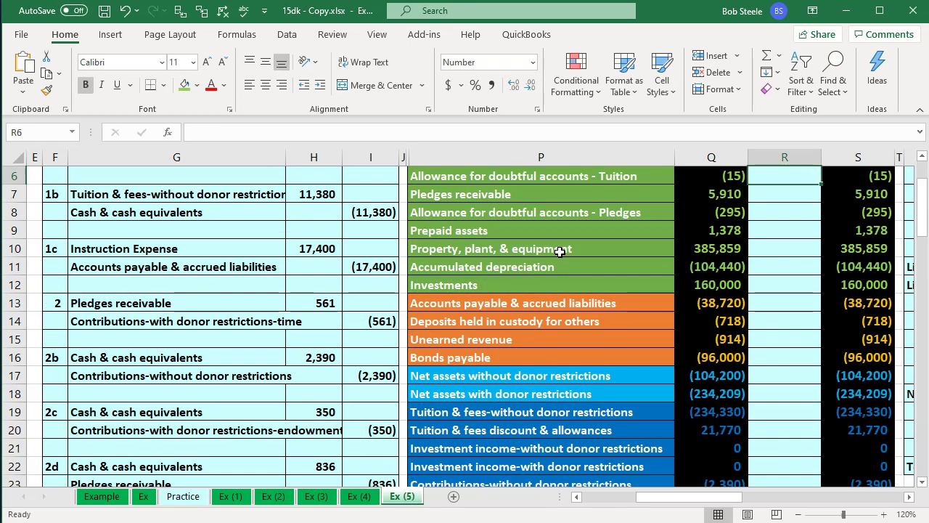
key(Up)
Check adjusted balances of 215,786 cash and 1,360 tuition receivable, then return to QuickBooks
key(Right)
key(Down)
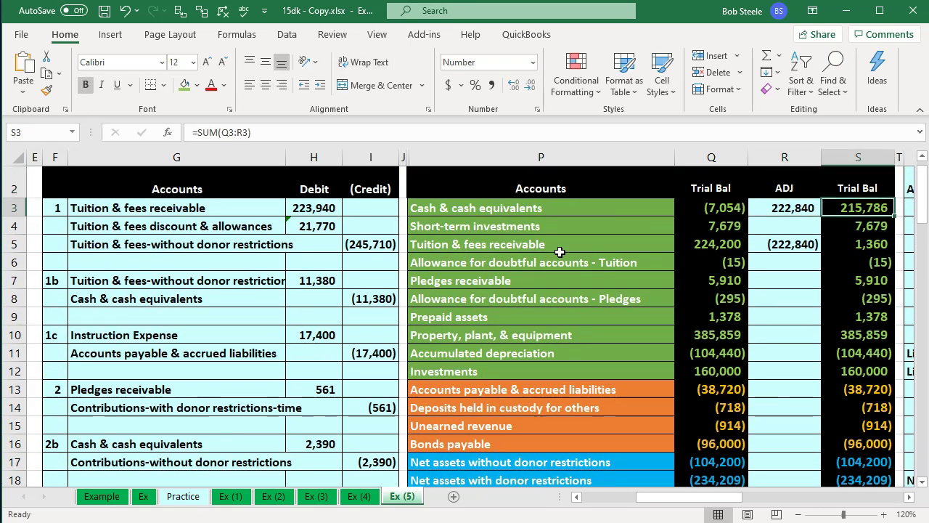
key(Down)
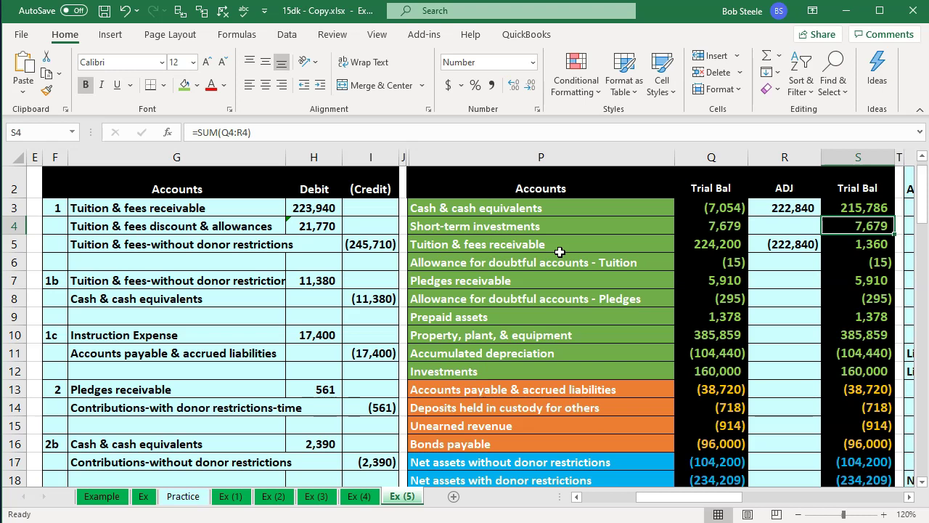
click(838, 247)
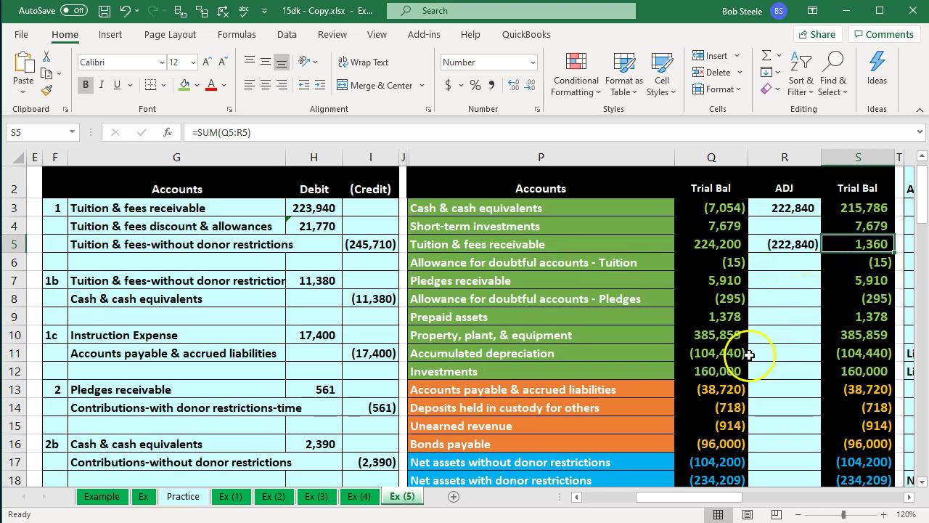
key(alt+Tab)
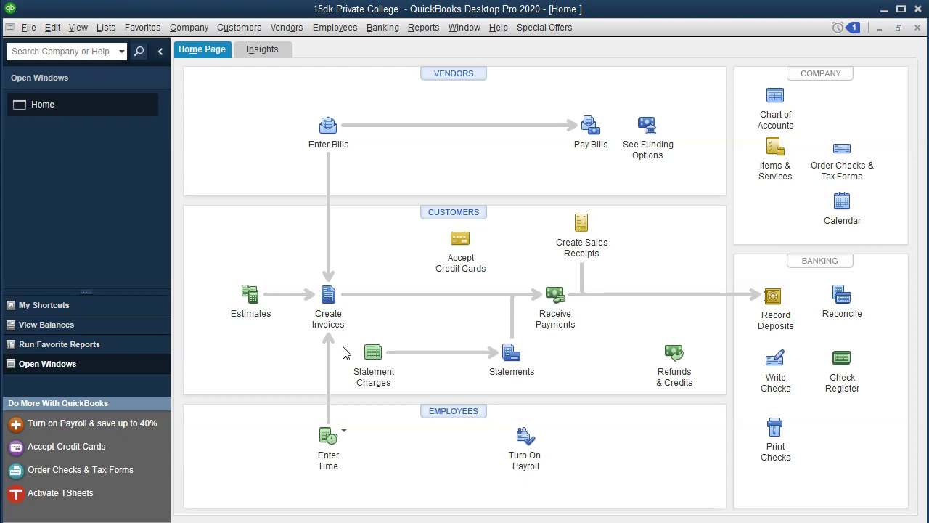
Start a customer payment from Student 2 against the Tuition & Fees Receivable account
click(548, 313)
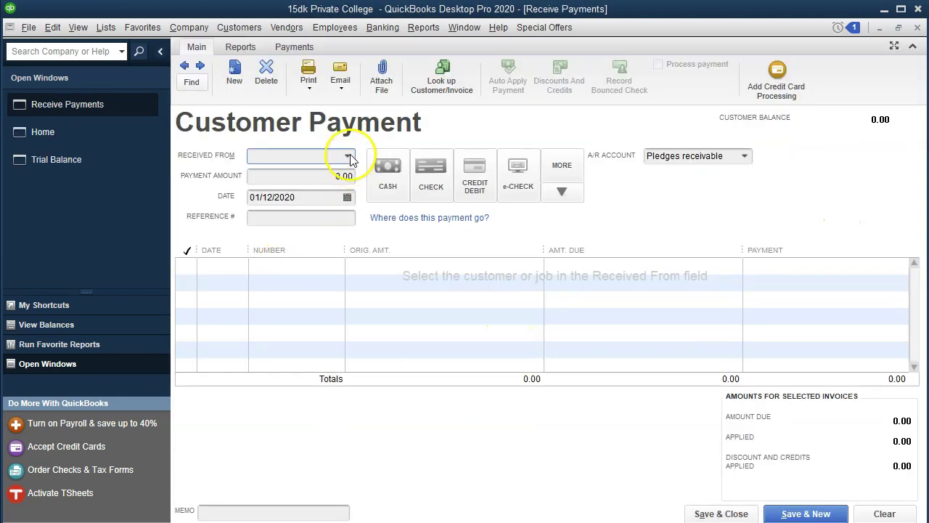
click(349, 157)
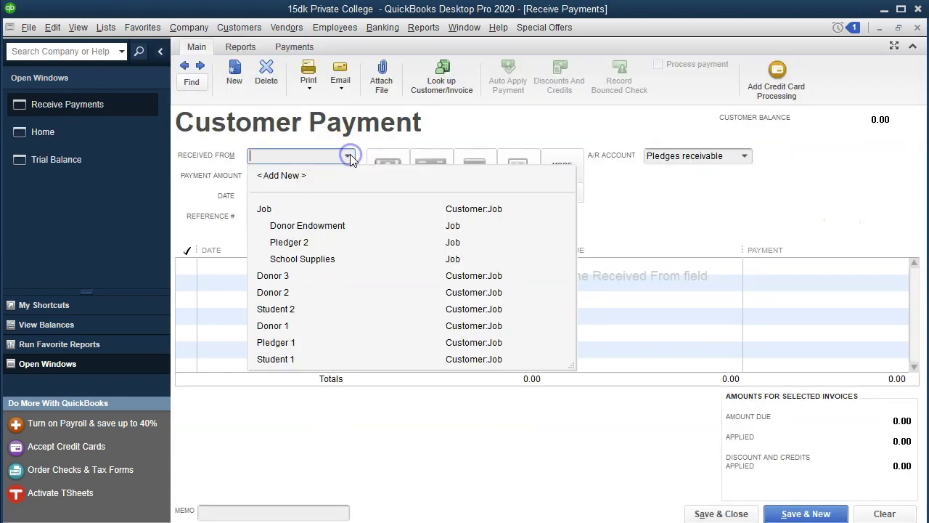
click(303, 311)
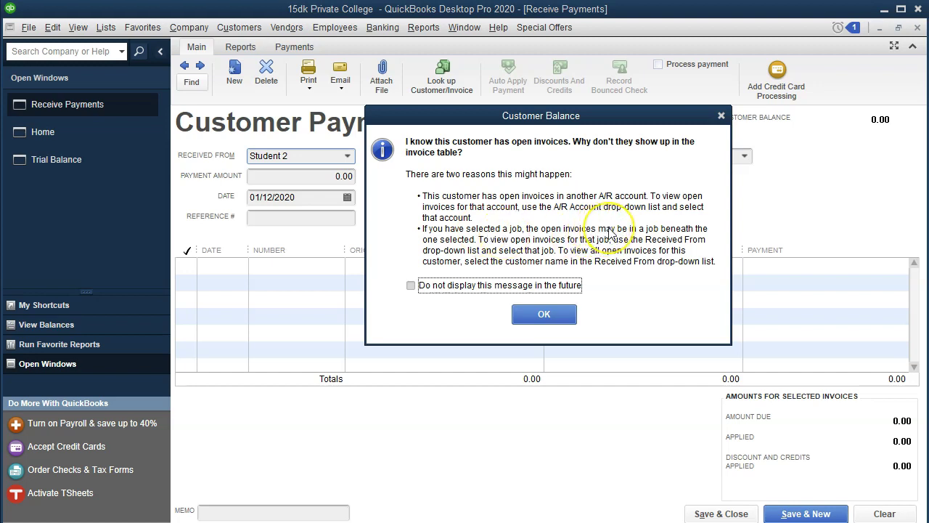
click(721, 117)
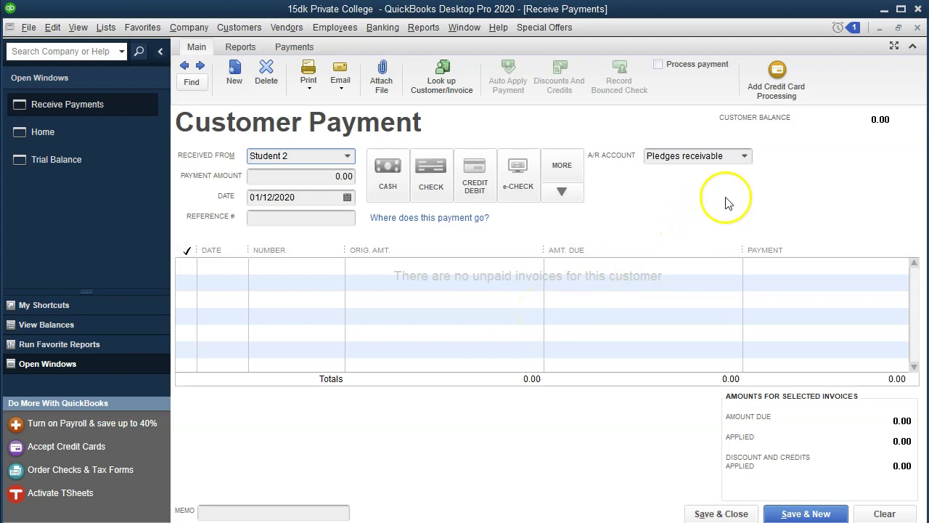
click(744, 157)
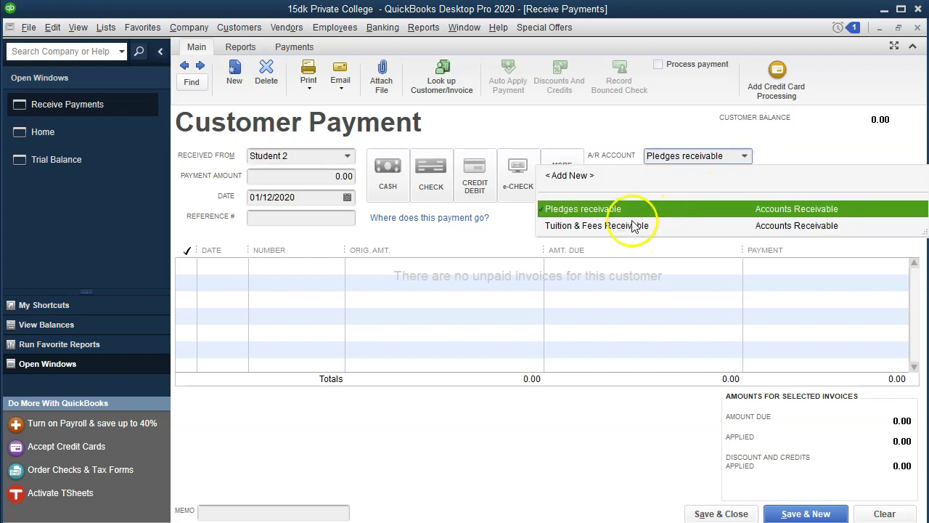
click(633, 225)
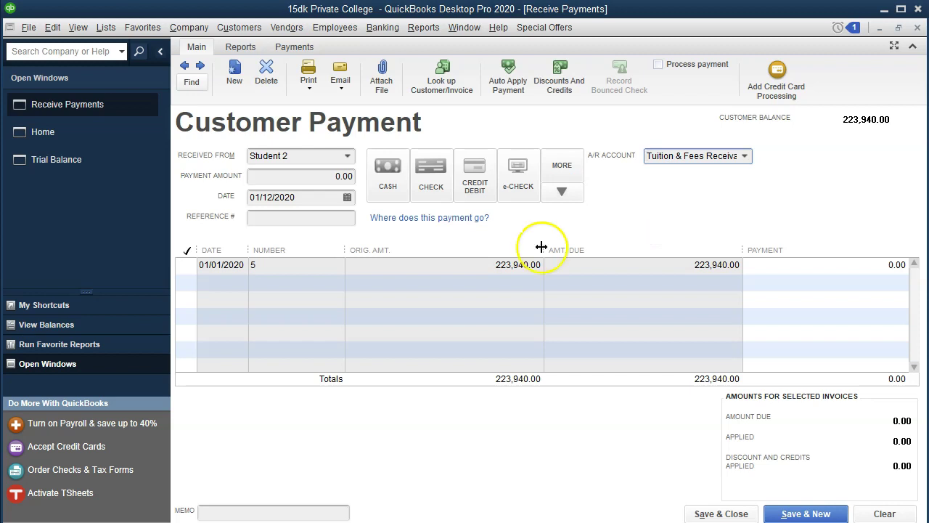
Apply the payment to invoice 5 with auto-calculation on, and review the invoice
click(186, 266)
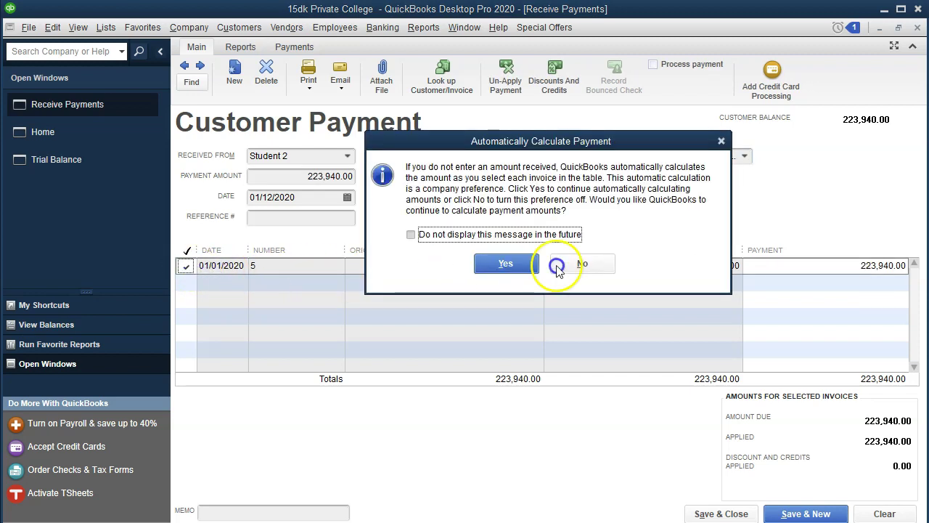
click(721, 140)
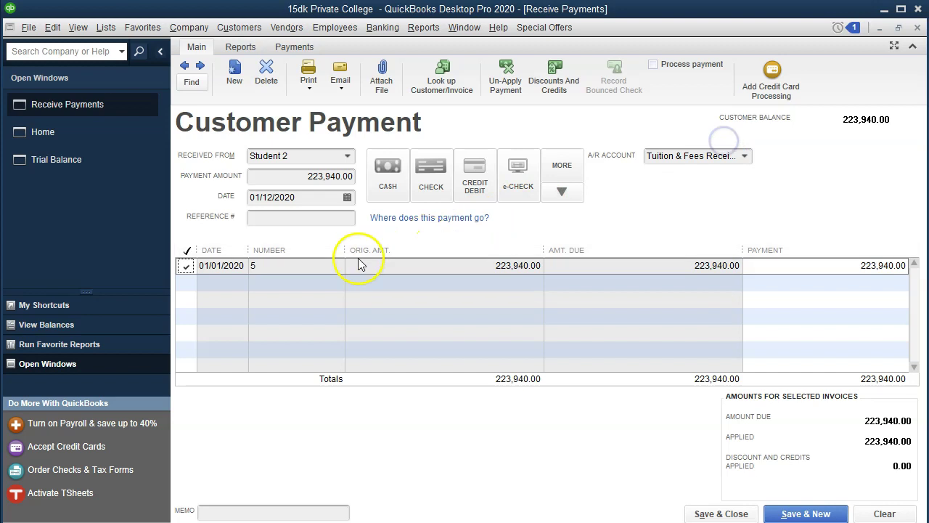
double_click(303, 267)
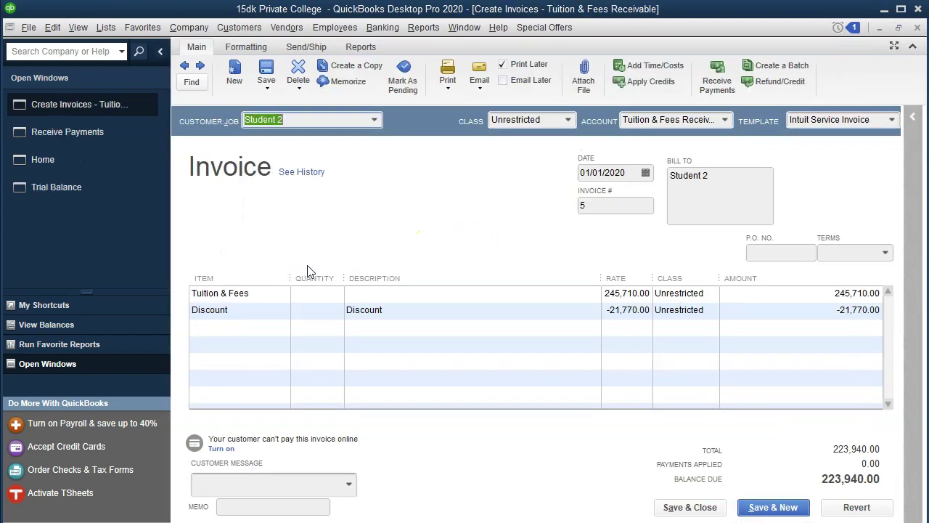
click(917, 27)
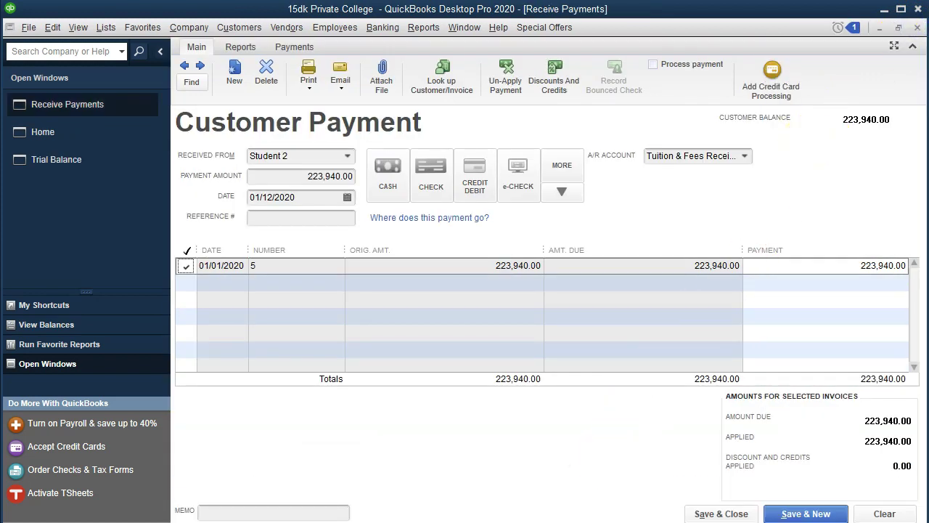
Compare the payment against cell H13 in the Excel workbook, then return to QuickBooks
key(alt+Tab)
click(322, 389)
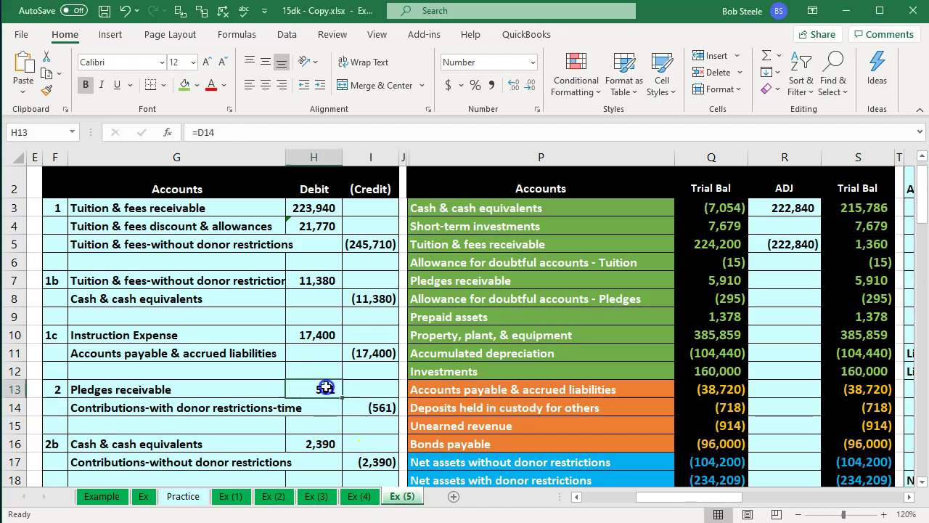
scroll(326, 386, down, 5)
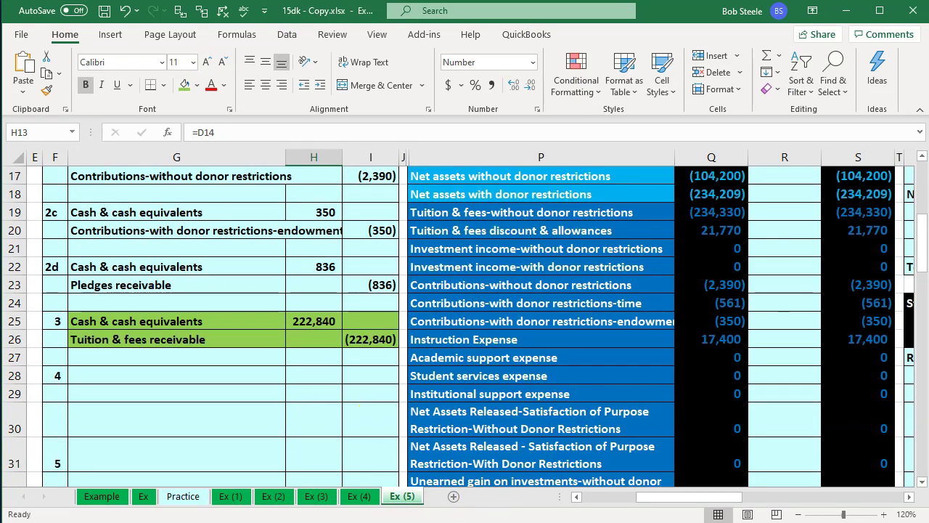
key(alt+Tab)
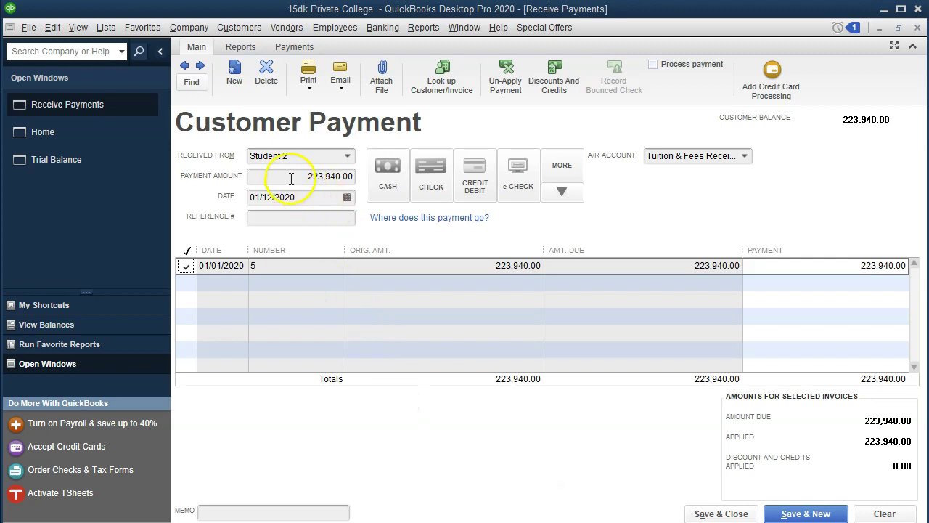
Set the payment amount to 222,840.00 and the date to 01/16/2020
text(222)
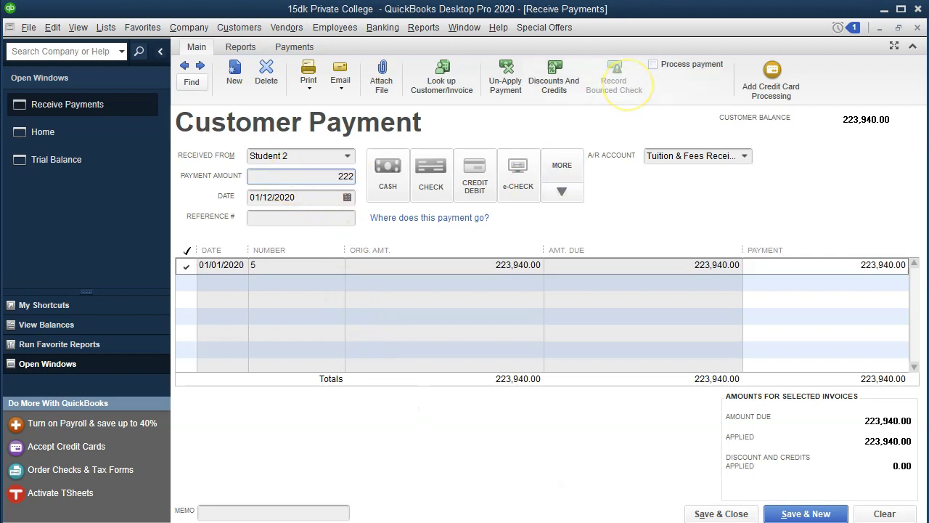
text(840)
key(Tab)
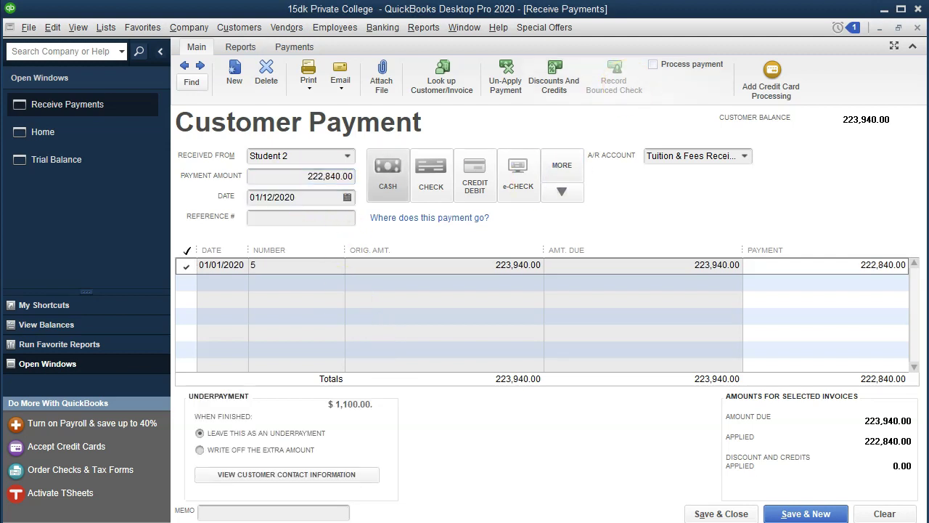
click(327, 196)
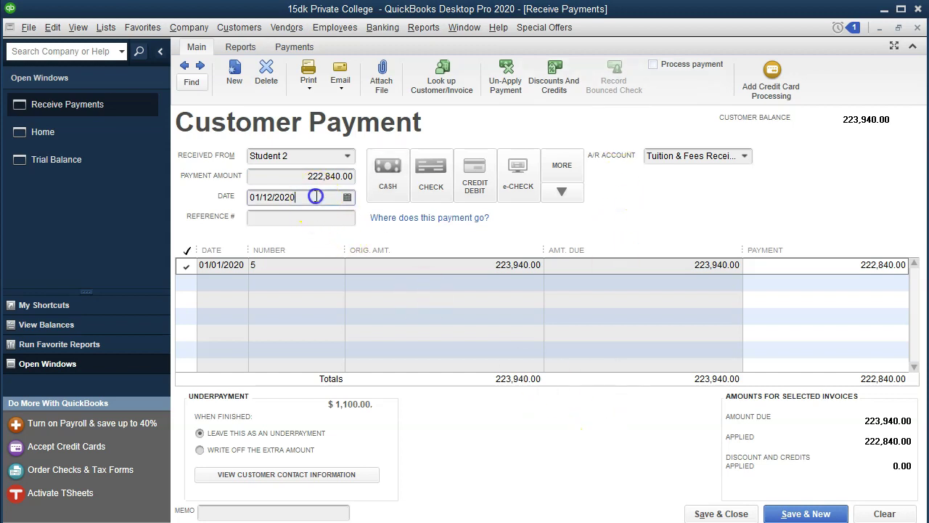
key(plus)
key(plus)
key(plus)
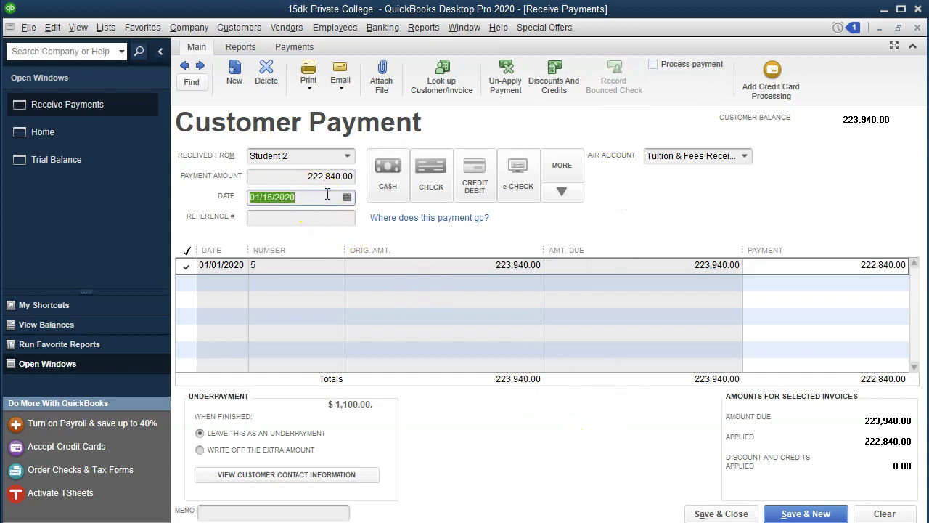
key(Tab)
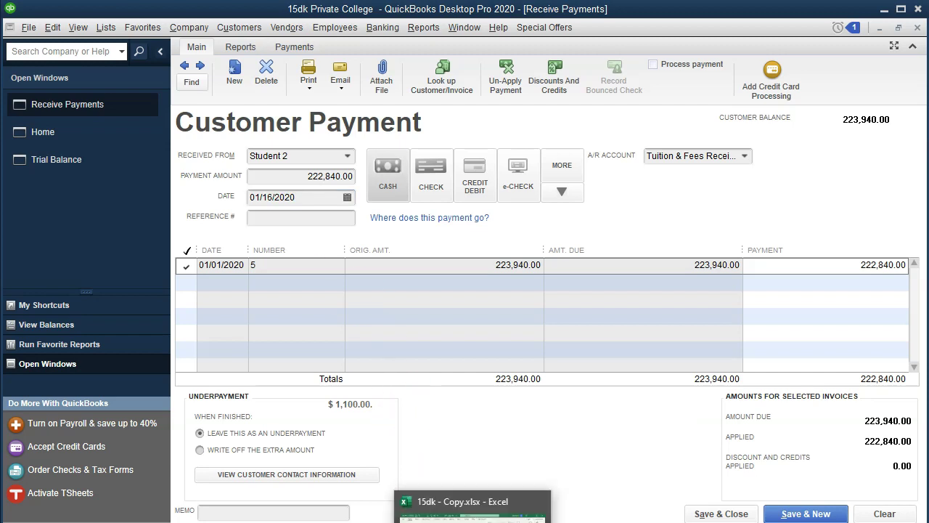
Check the figures in Excel, then save the payment, leaving 1,100.00 as an underpayment
click(473, 521)
key(alt+Tab)
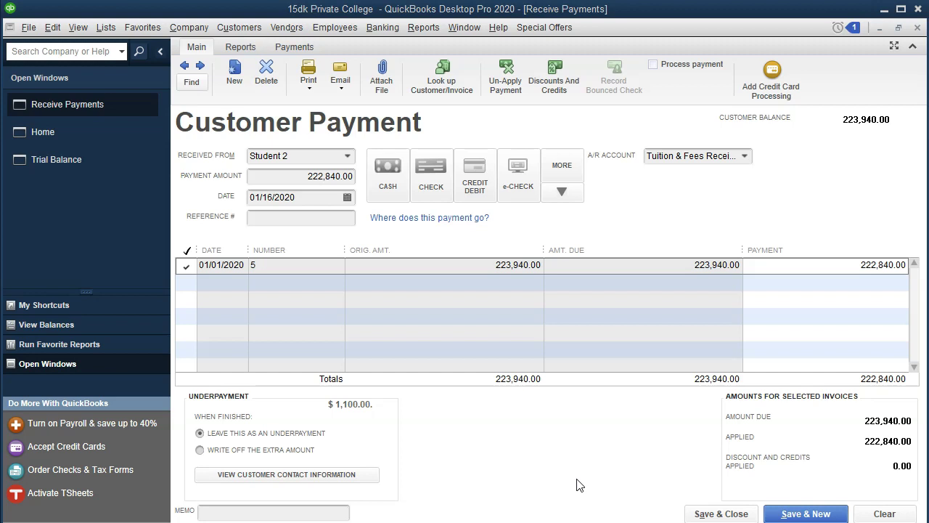
click(704, 514)
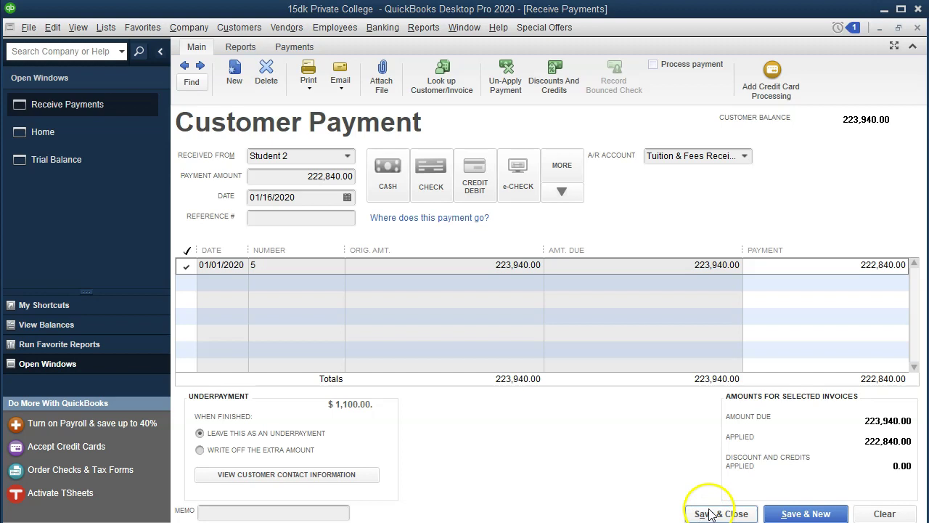
click(435, 156)
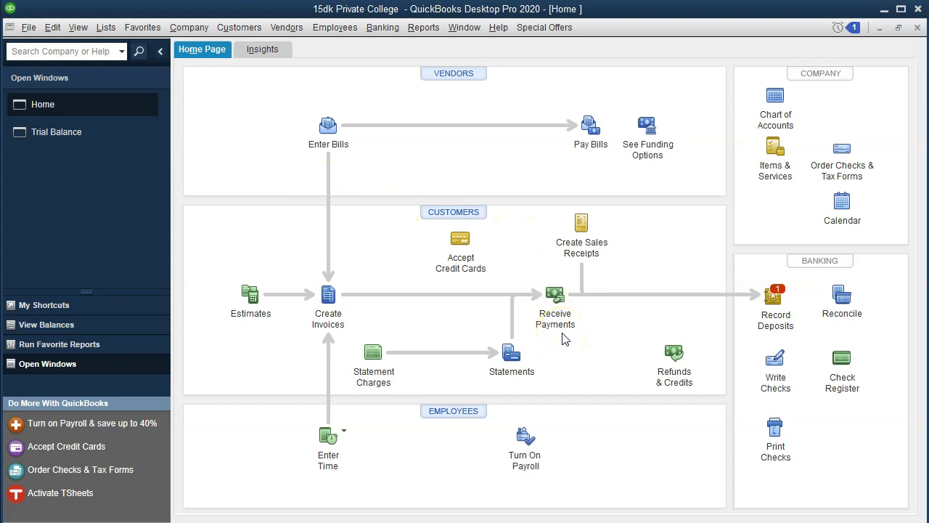
Open the Trial Balance report and locate the 222,840.00 Undeposited Funds balance
click(784, 342)
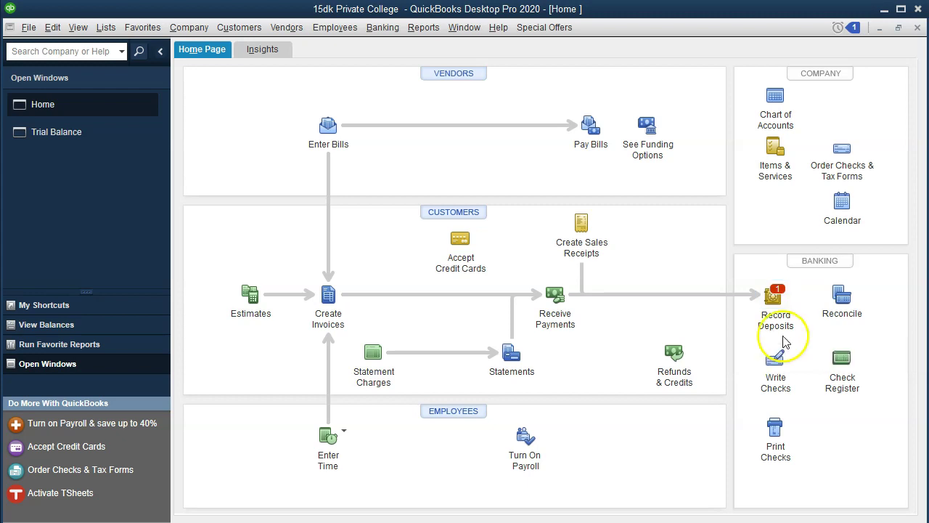
click(100, 146)
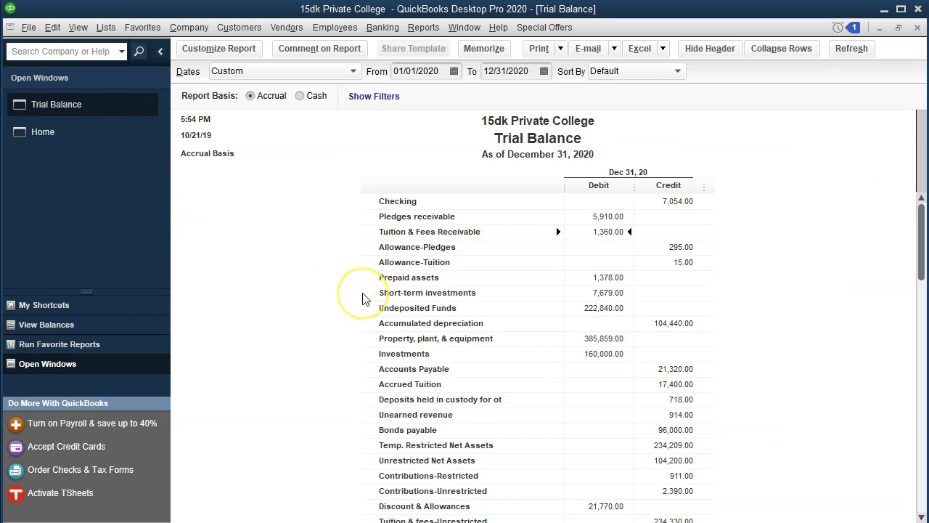
click(598, 308)
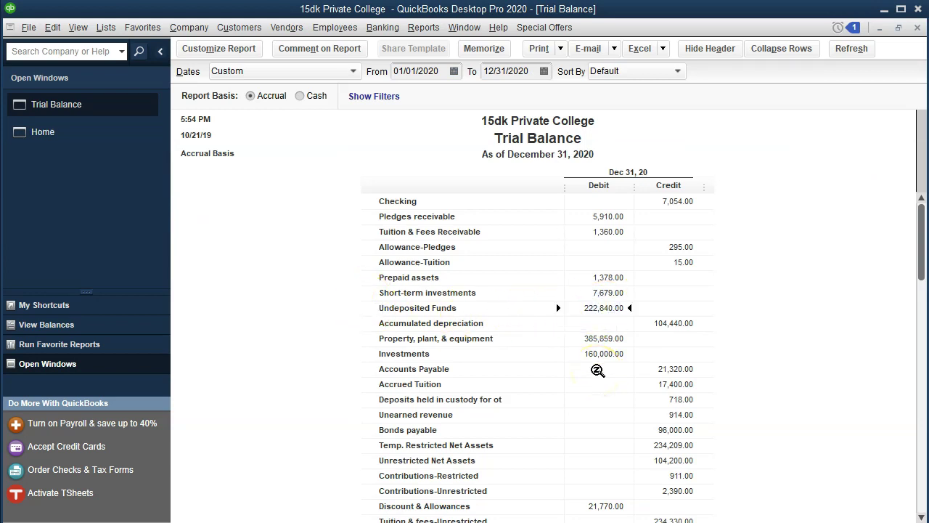
Change the Trial Balance column label font to size 11, applied to column labels only
click(238, 55)
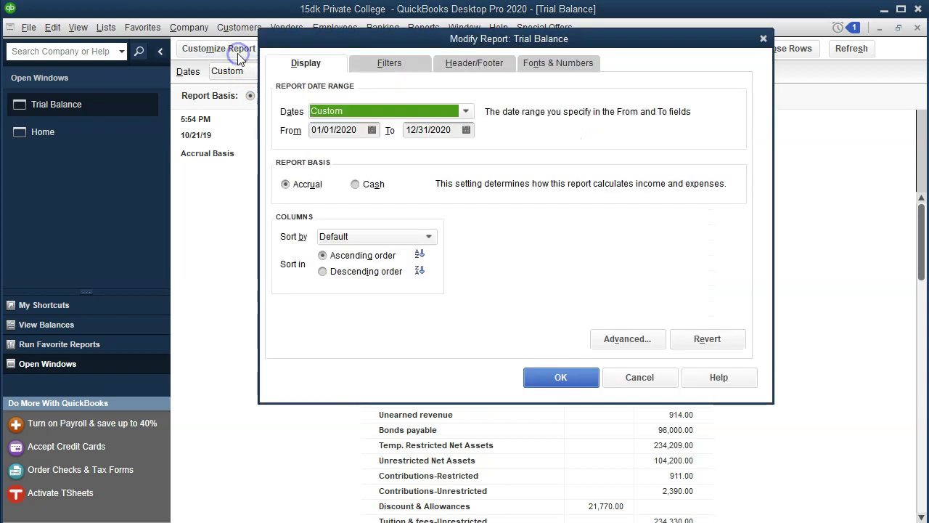
click(543, 67)
click(481, 254)
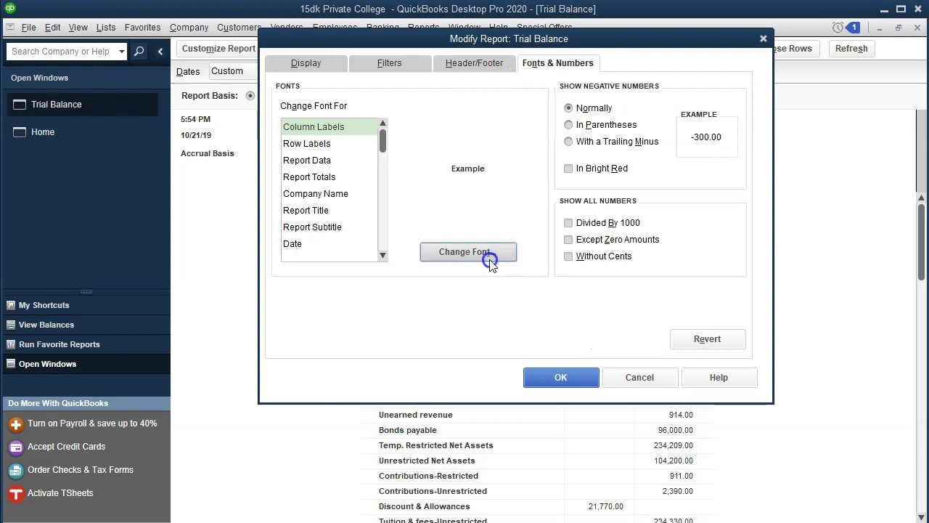
click(478, 198)
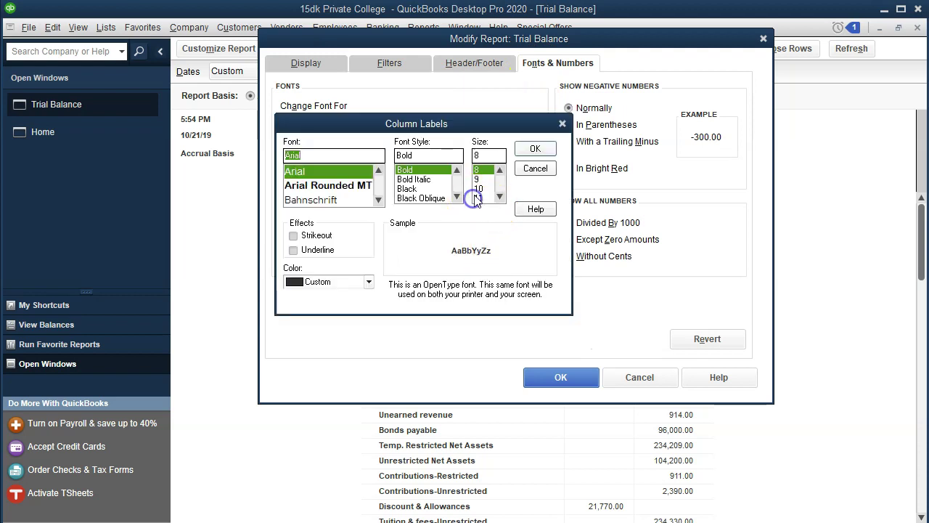
click(531, 149)
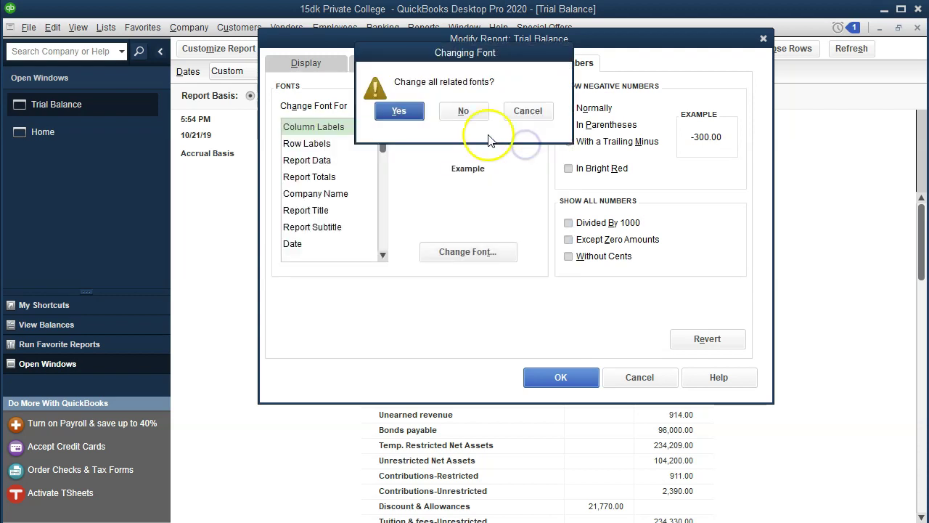
click(384, 106)
click(546, 375)
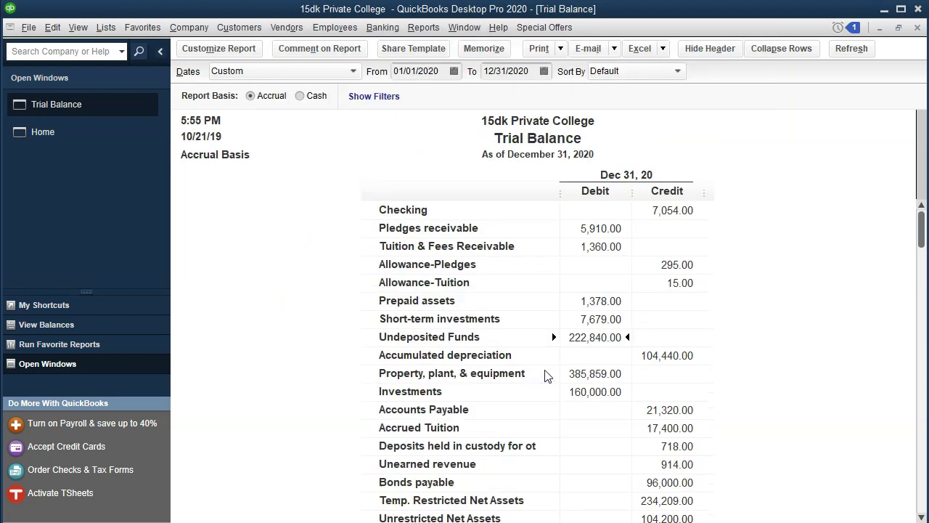
Drill into the 222,840.00 Undeposited Funds balance to view the Student 2 payment
click(581, 337)
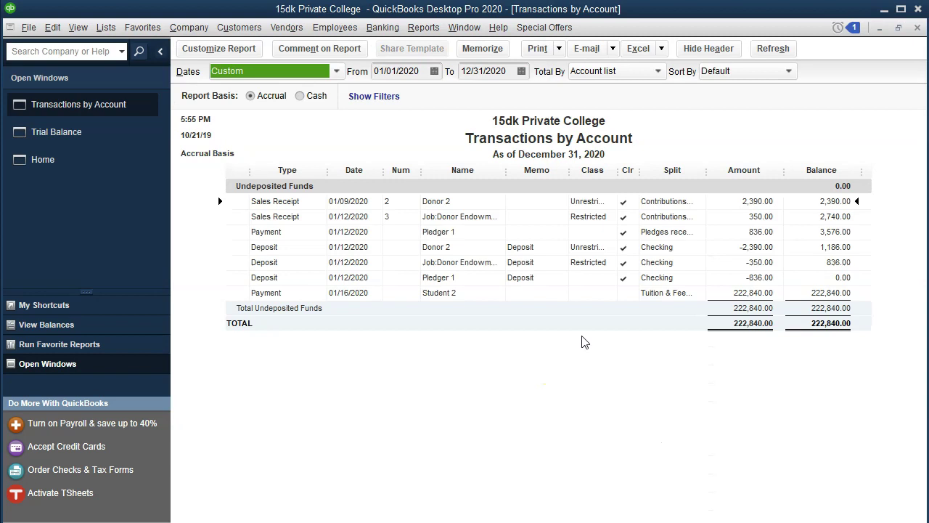
click(741, 298)
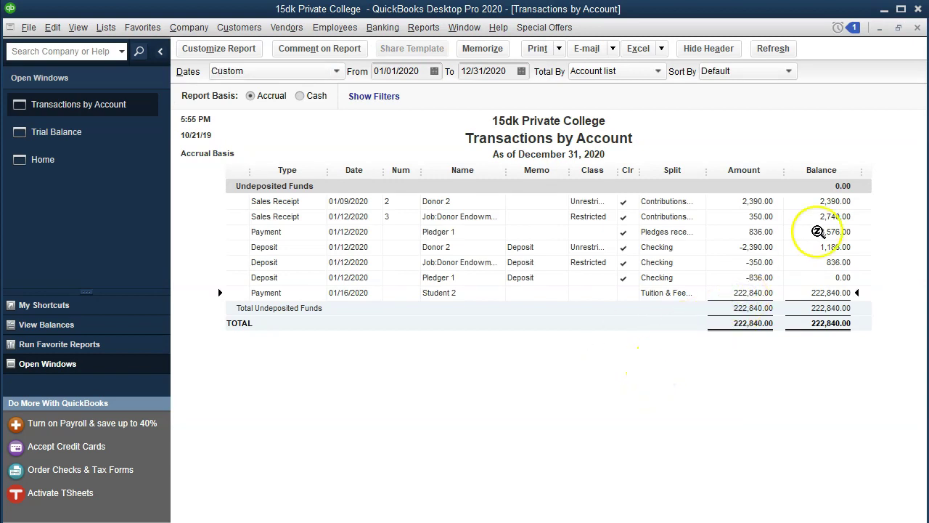
click(917, 28)
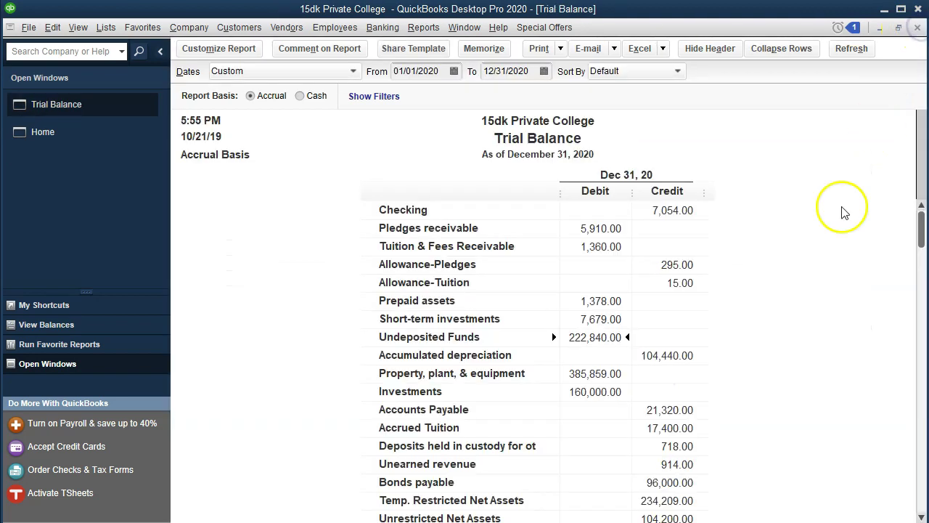
Drill into Tuition & Fees Receivable: invoice 5 at 223,940.00 less 222,840.00, leaving 1,360.00
click(604, 246)
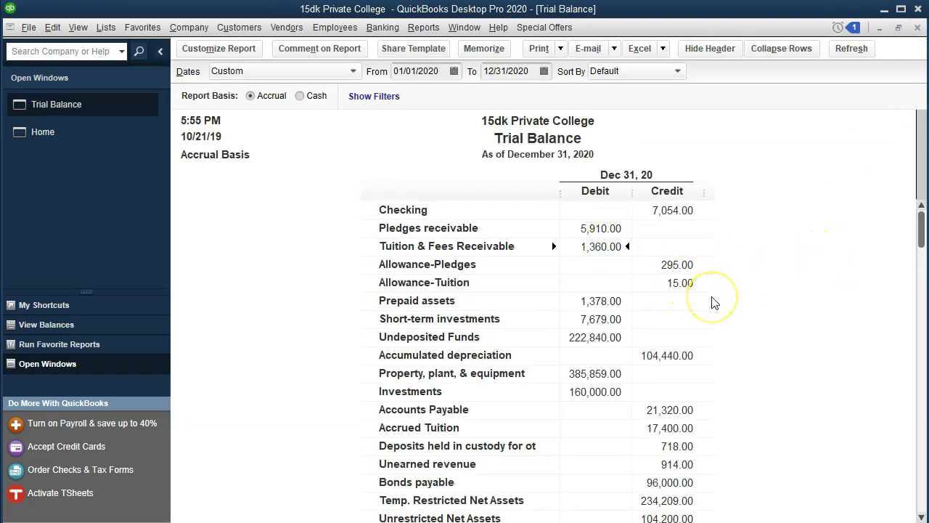
double_click(603, 249)
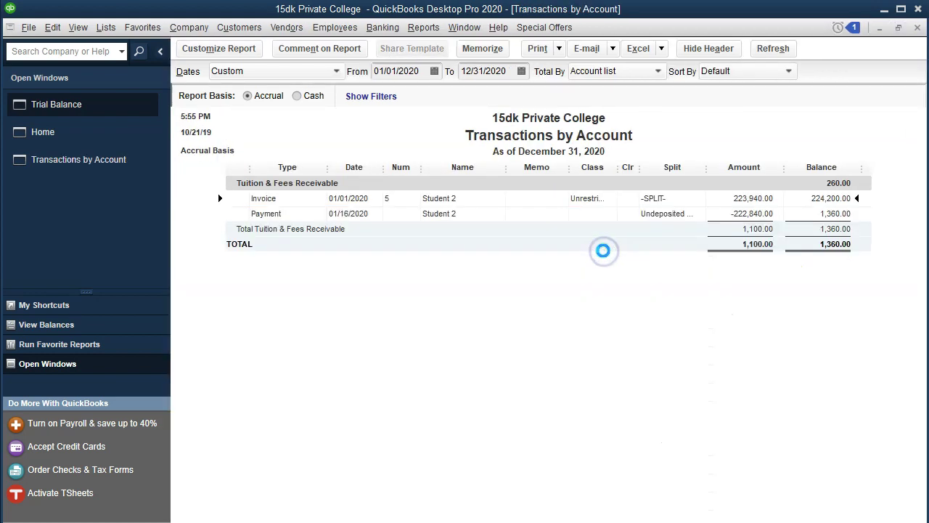
click(757, 215)
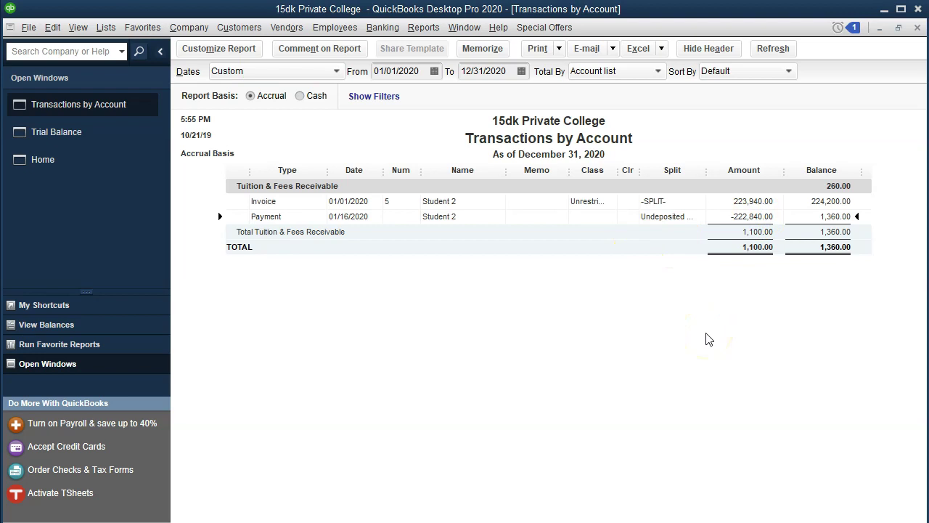
click(917, 27)
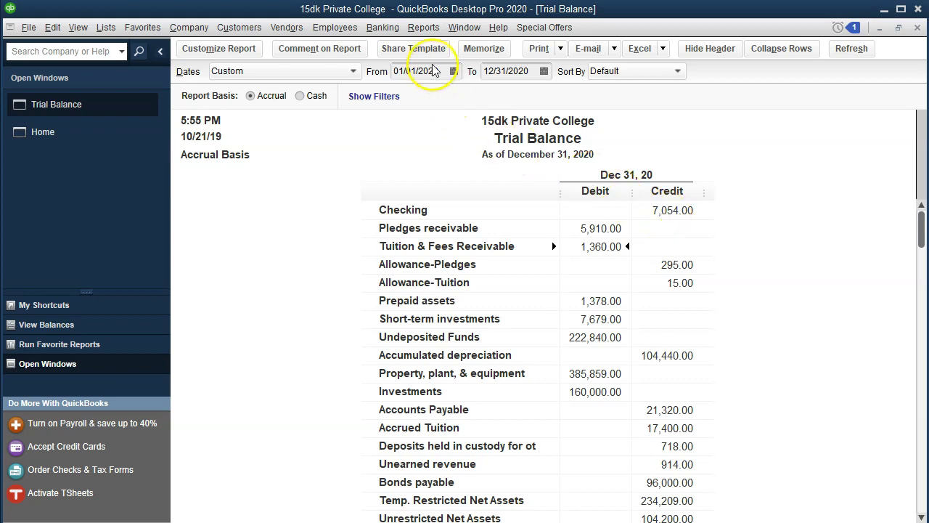
Run the Customer Balance Detail report (total 7,270.00), then switch back to the Trial Balance
click(423, 28)
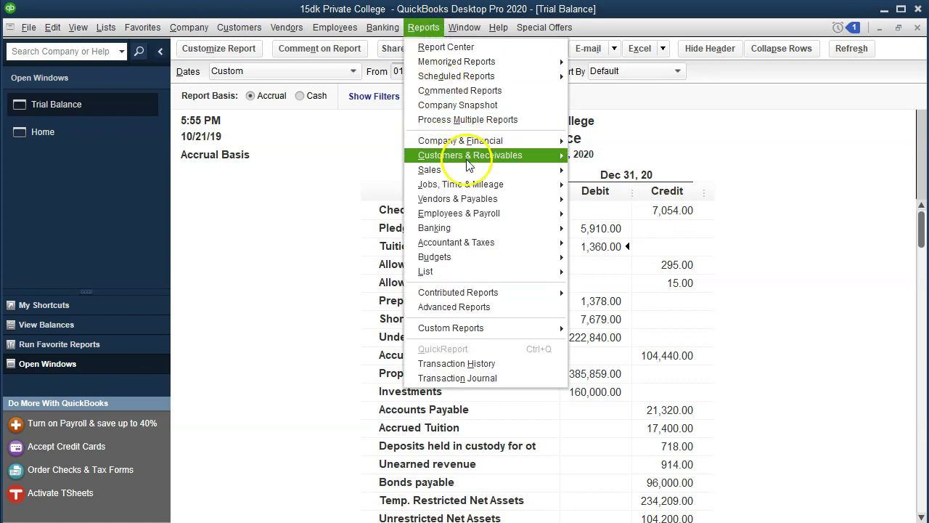
mouse_move(508, 156)
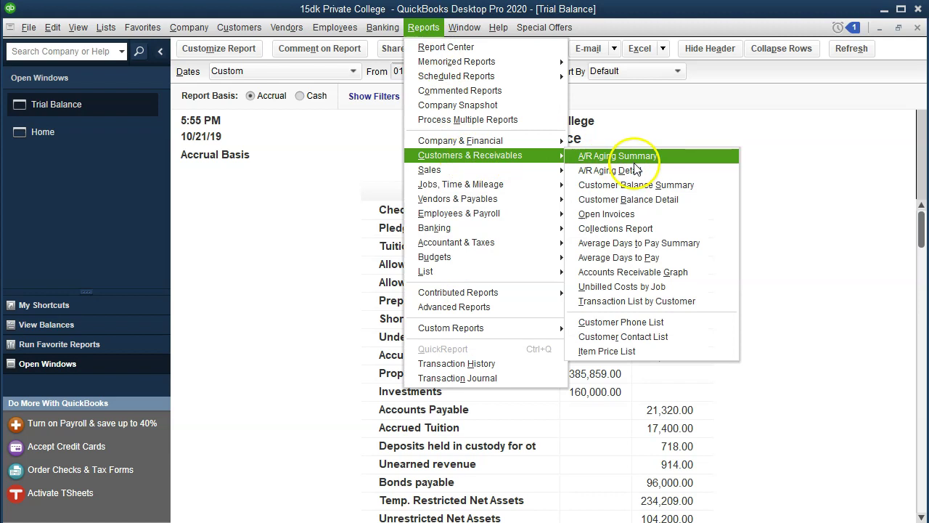
click(649, 200)
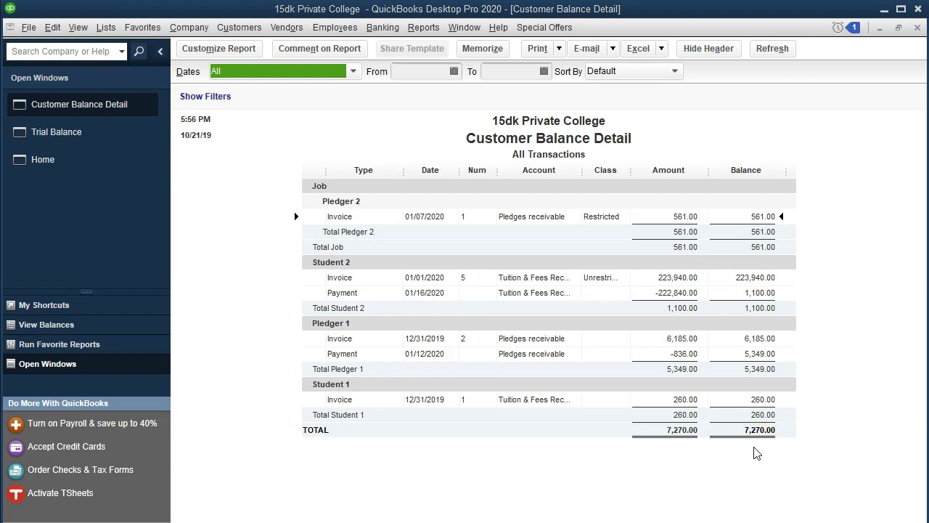
click(114, 125)
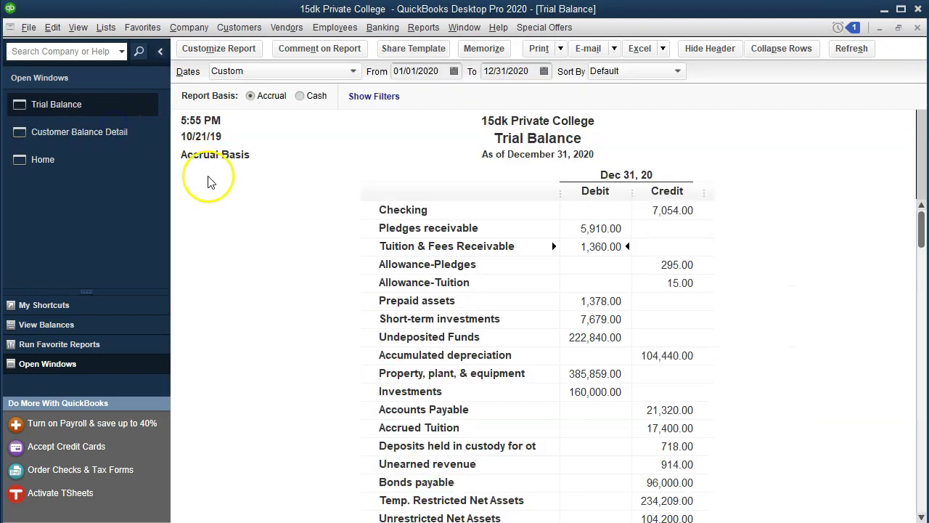
Add 5,910 pledges and 1,360 tuition receivables in Calculator to get 7,270, then return to Customer Balance Detail
click(601, 230)
drag(475, 65, 132, 113)
text(5910+)
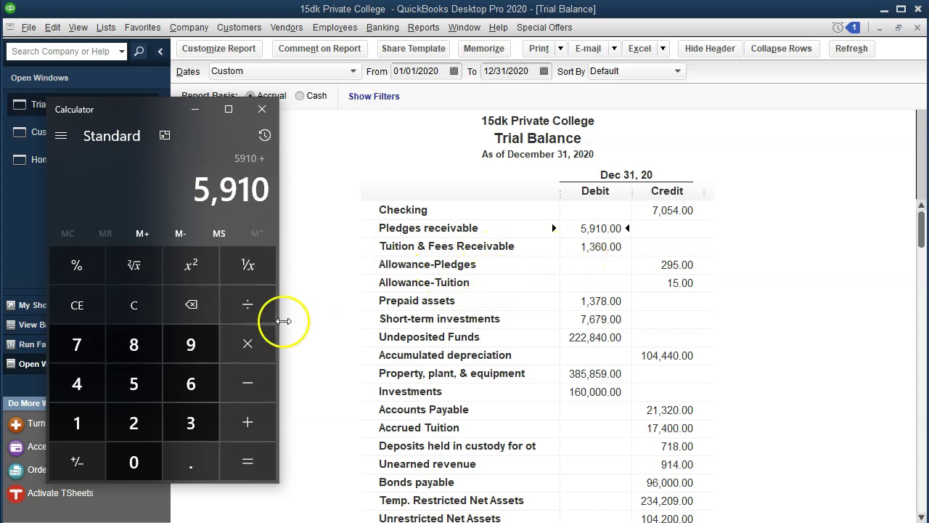
text(1360)
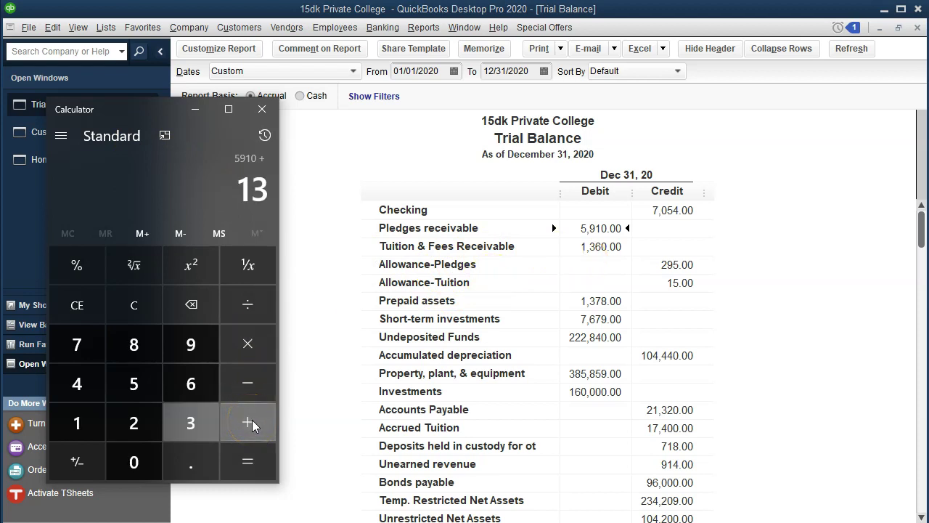
key(Return)
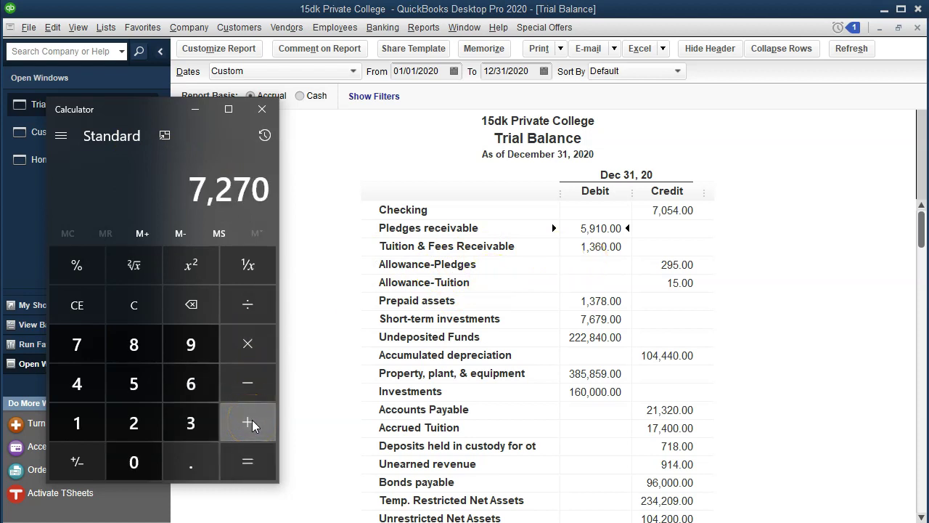
click(260, 108)
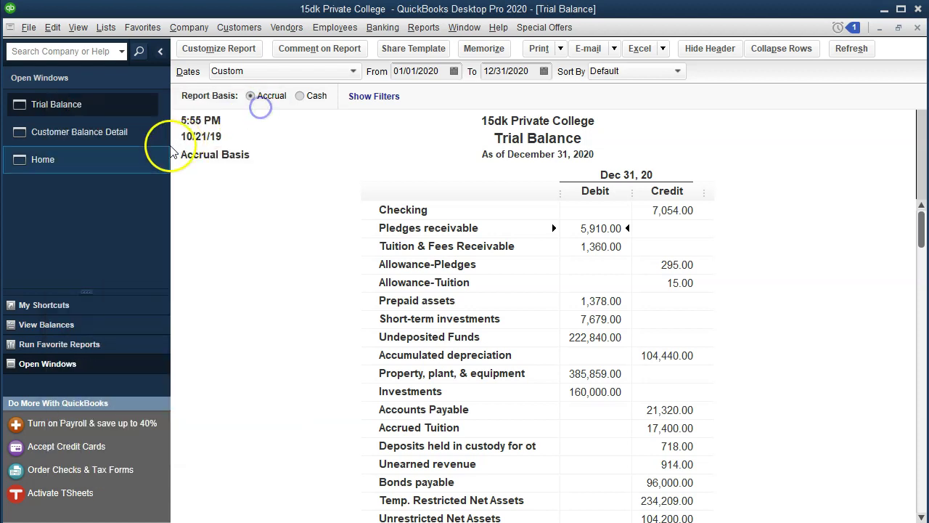
click(130, 136)
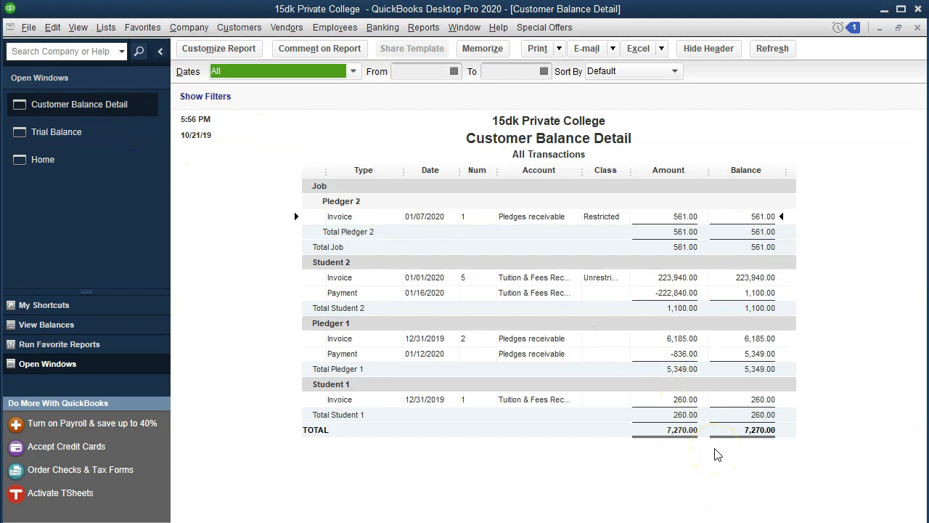
Review the Customer Balance Detail filters without changes, then close the report
click(214, 52)
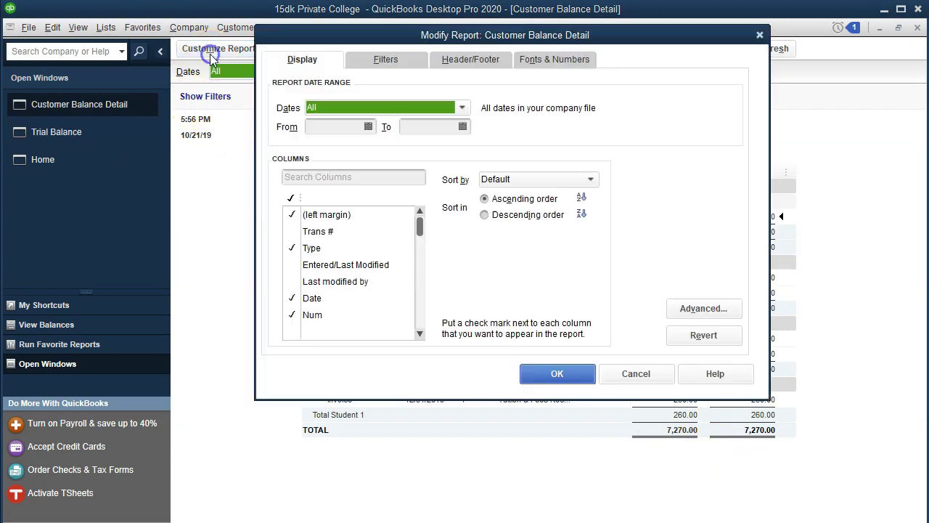
click(389, 66)
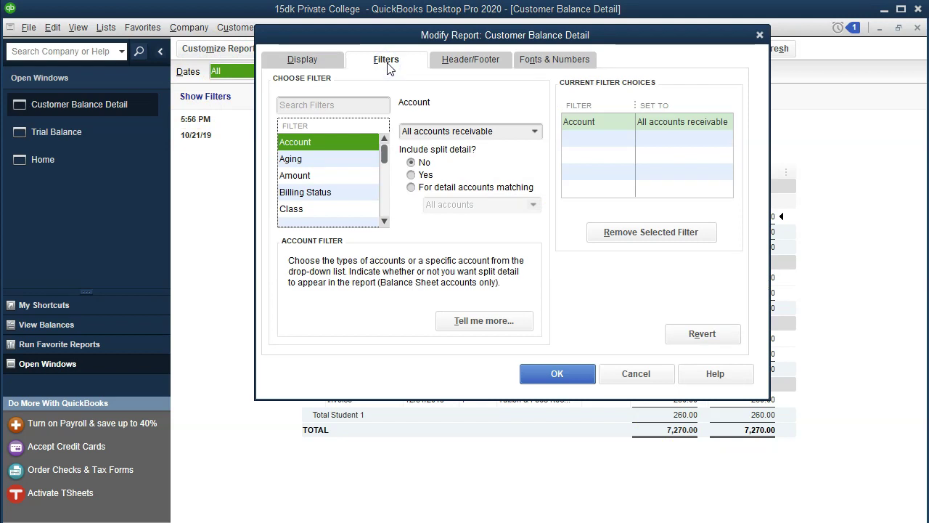
key(Escape)
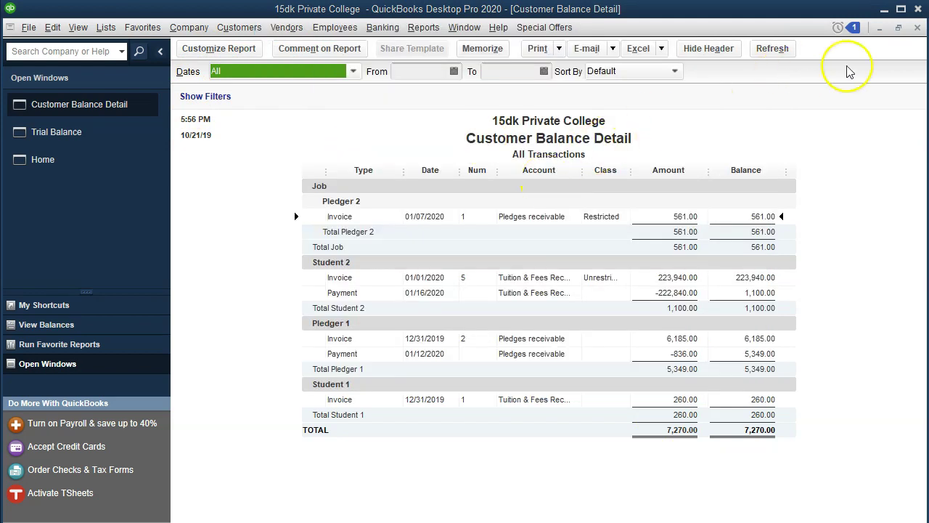
click(919, 28)
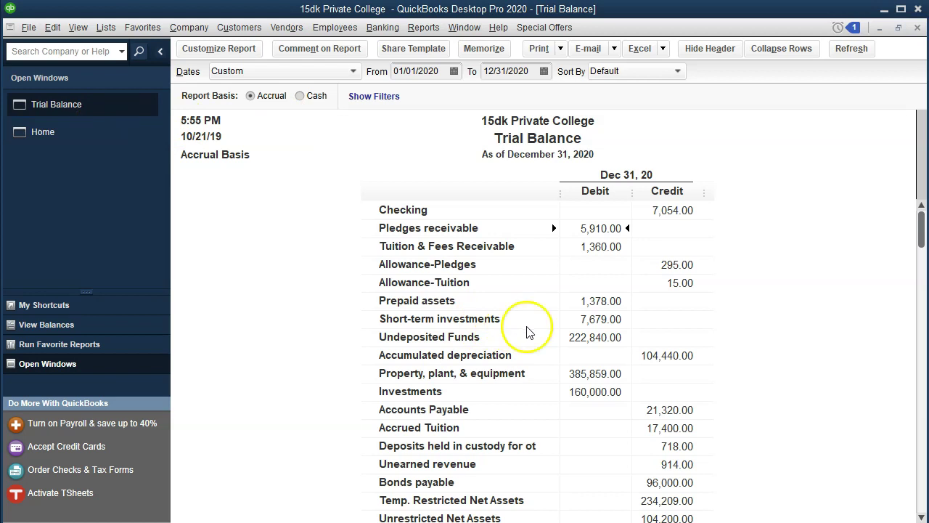
Check Undeposited Funds at 222,840.00 and Checking at 7,054.00, then go to the Home page
click(581, 337)
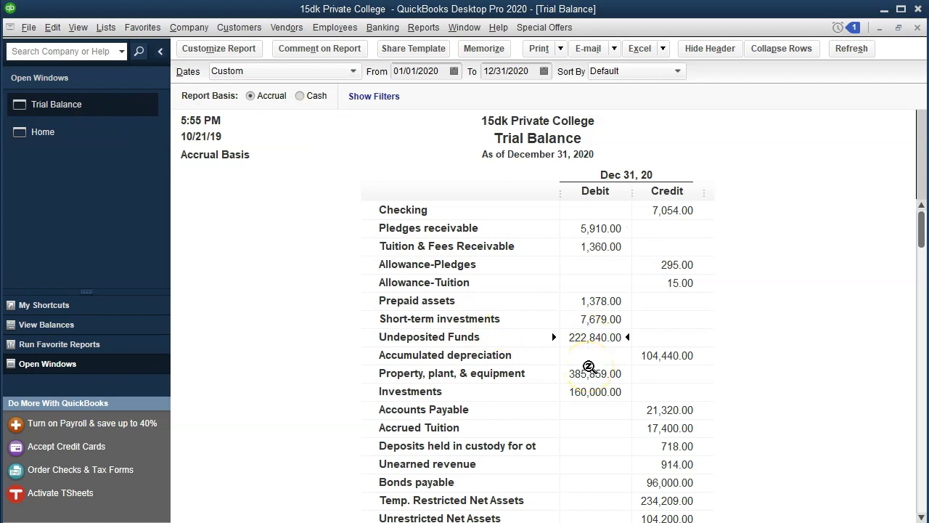
click(673, 212)
click(76, 136)
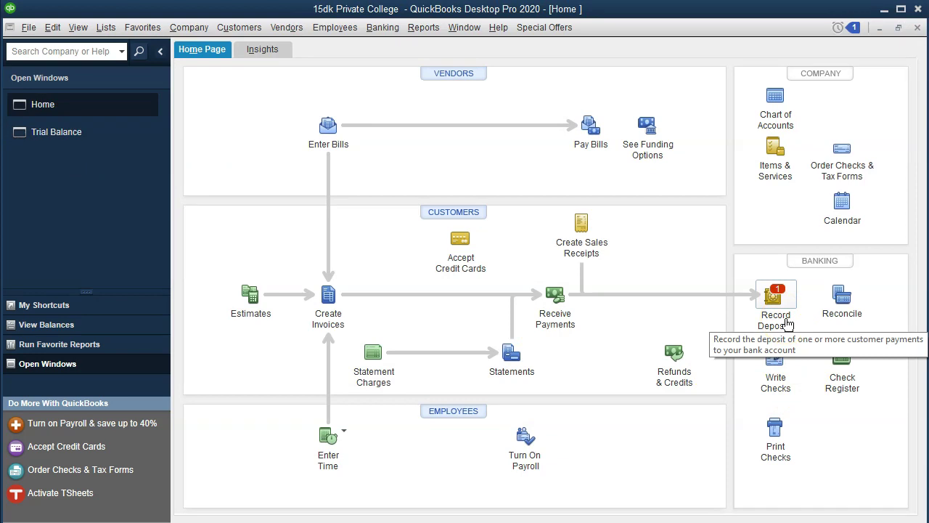
Deposit Student 2's 222,840.00 payment into Checking dated 01/16/2020, accepting the future-date warning
click(788, 324)
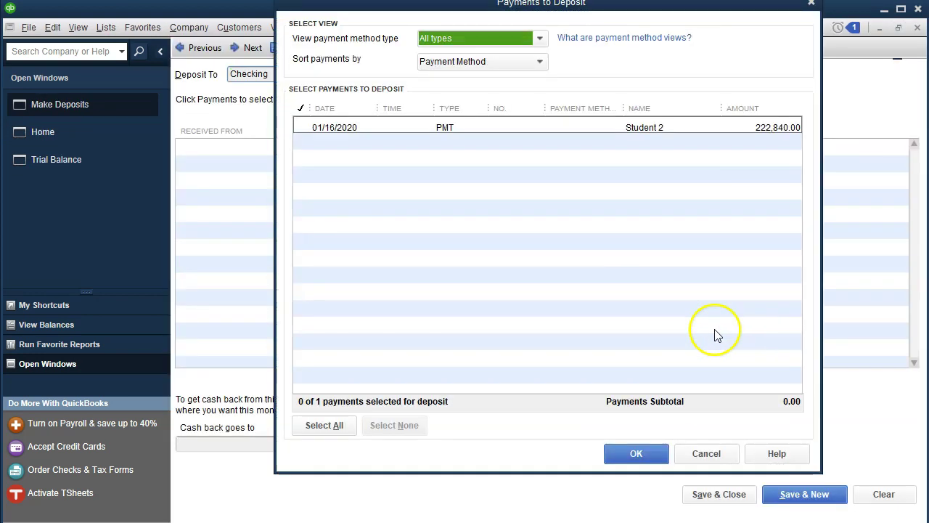
click(408, 135)
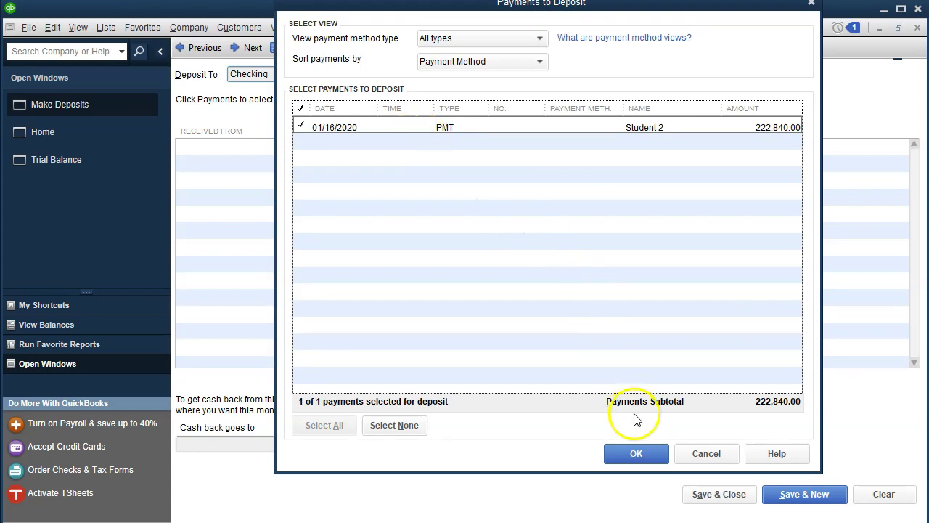
click(647, 455)
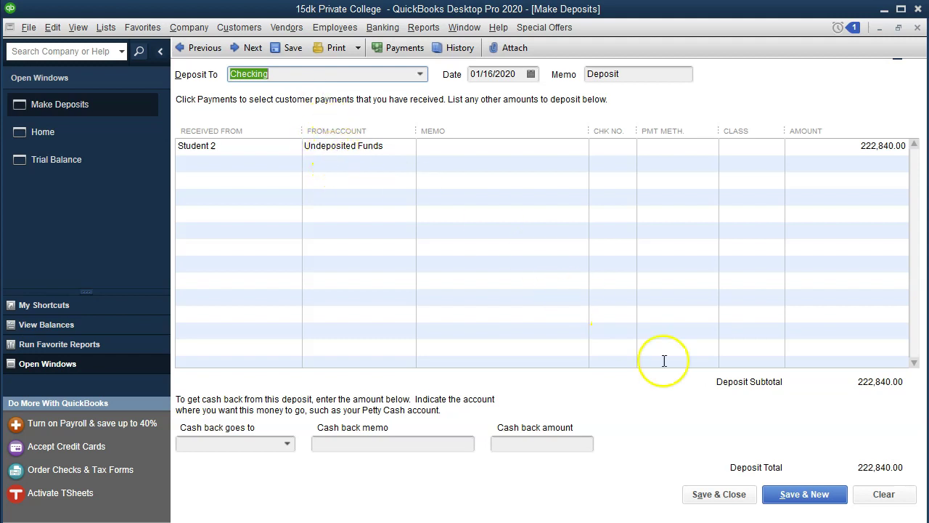
click(733, 495)
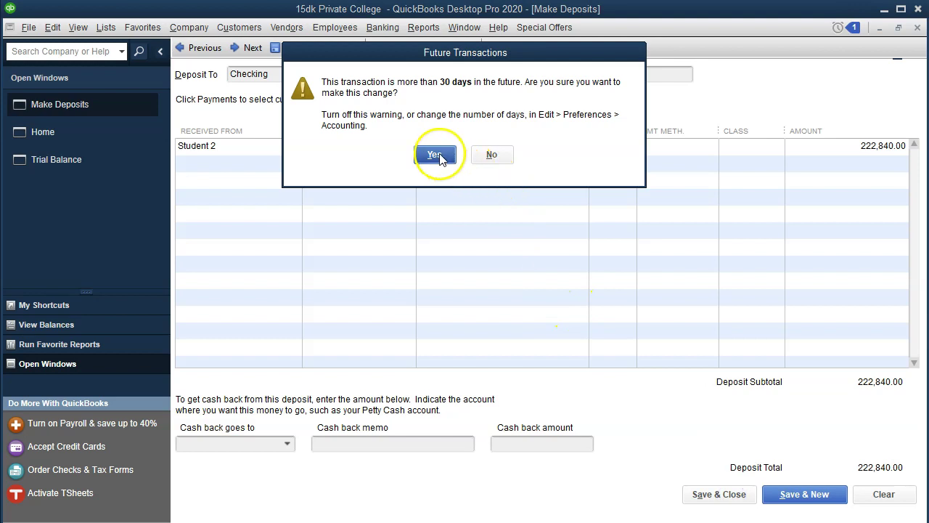
click(434, 152)
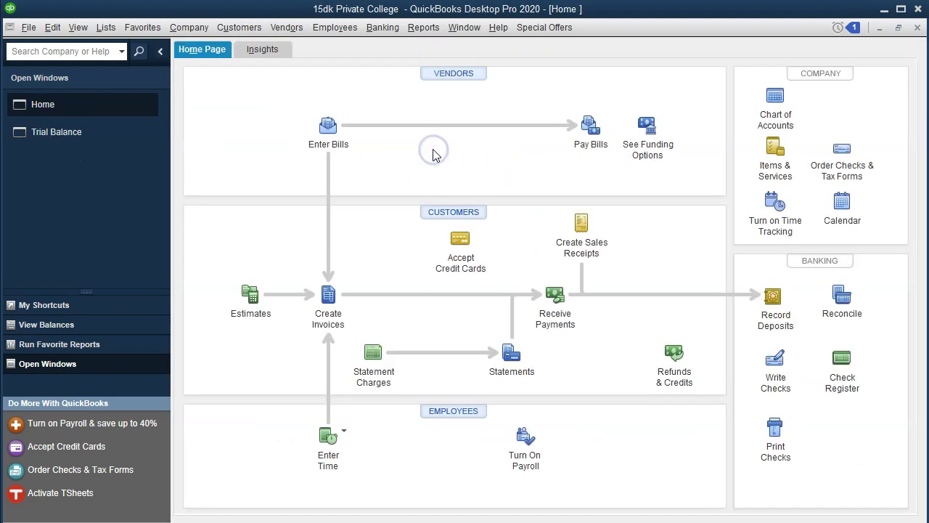
click(106, 136)
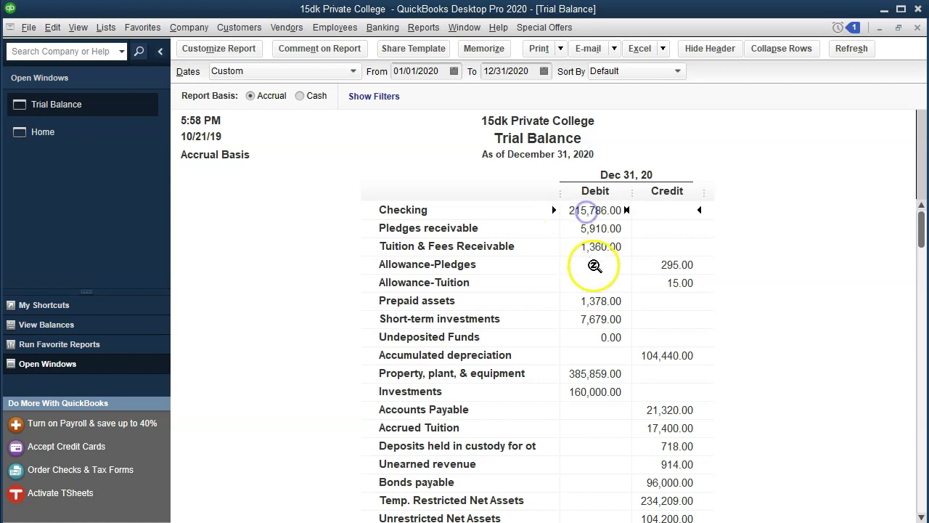
Drill into the Checking balance on the Trial Balance to check the 01/16/2020 222,840.00 deposit
double_click(588, 210)
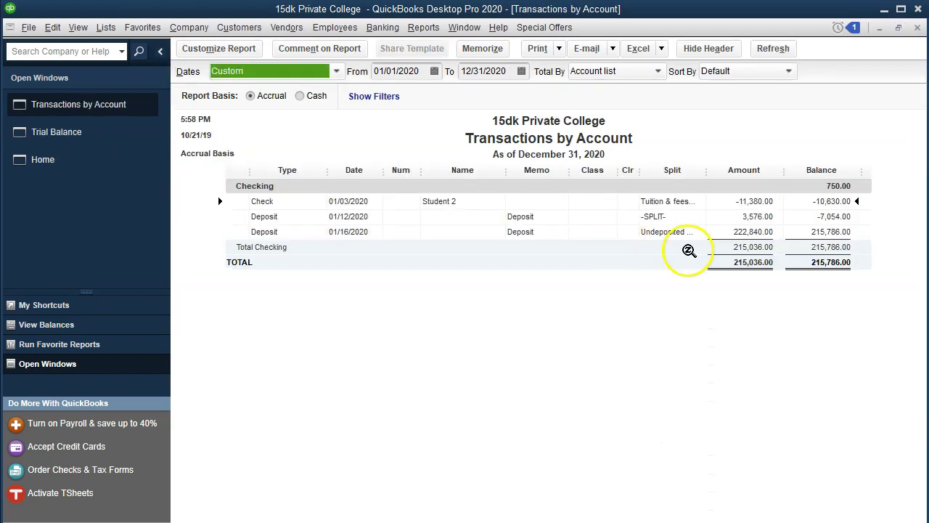
click(657, 234)
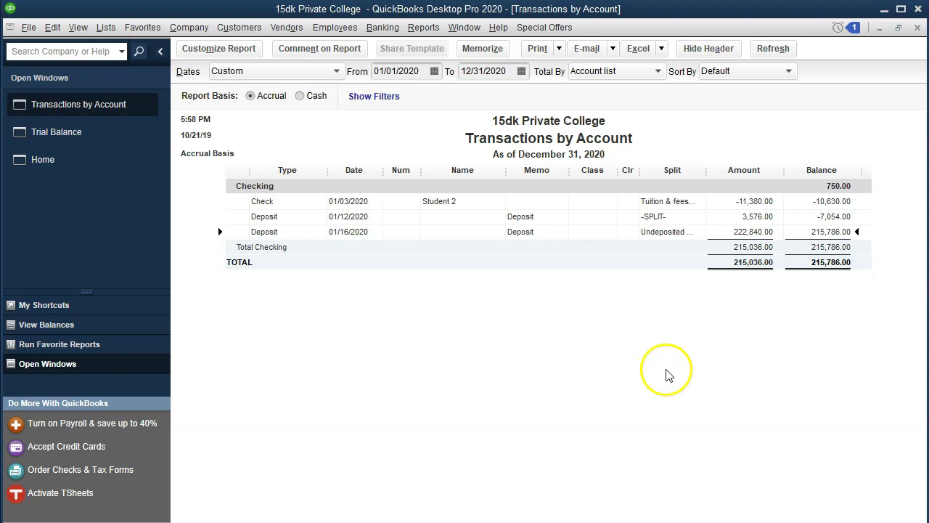
click(917, 29)
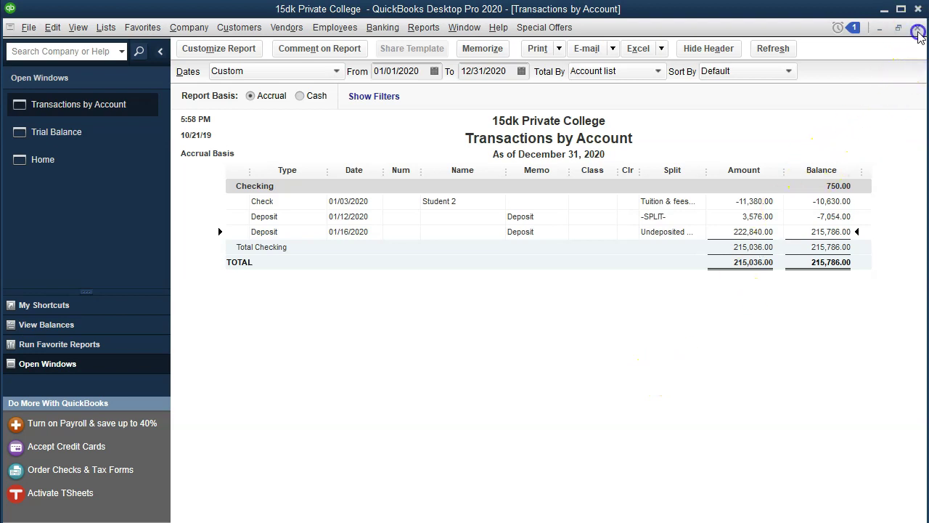
Drill into the 0.00 Undeposited Funds balance and locate Student 2's 01/16/2020 deposit line
click(621, 340)
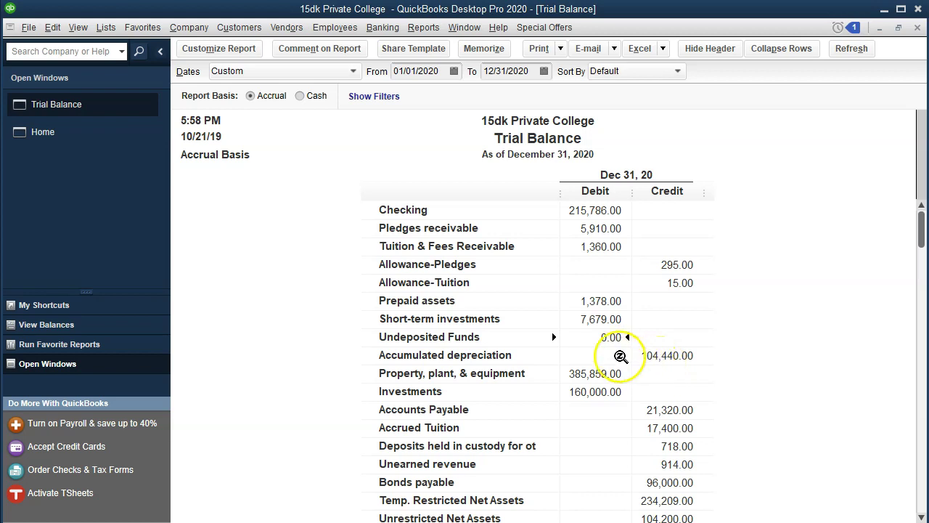
double_click(602, 338)
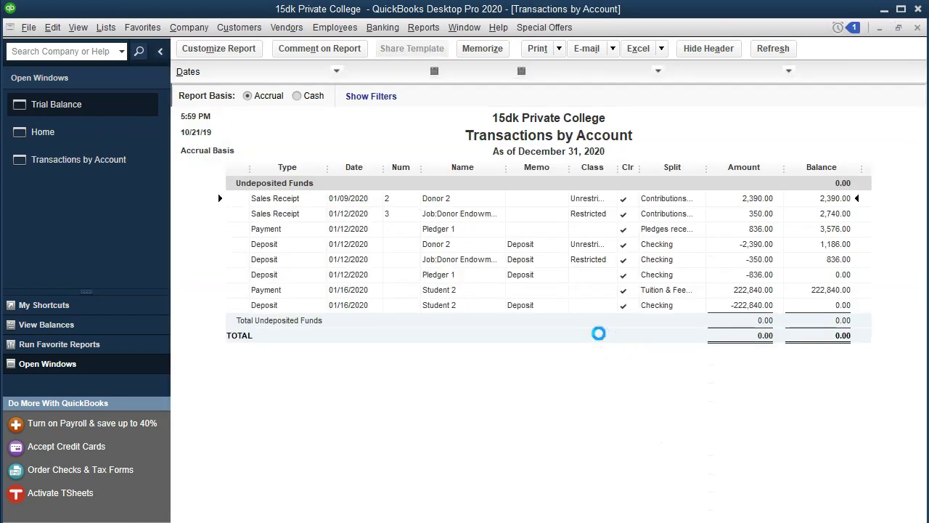
click(748, 308)
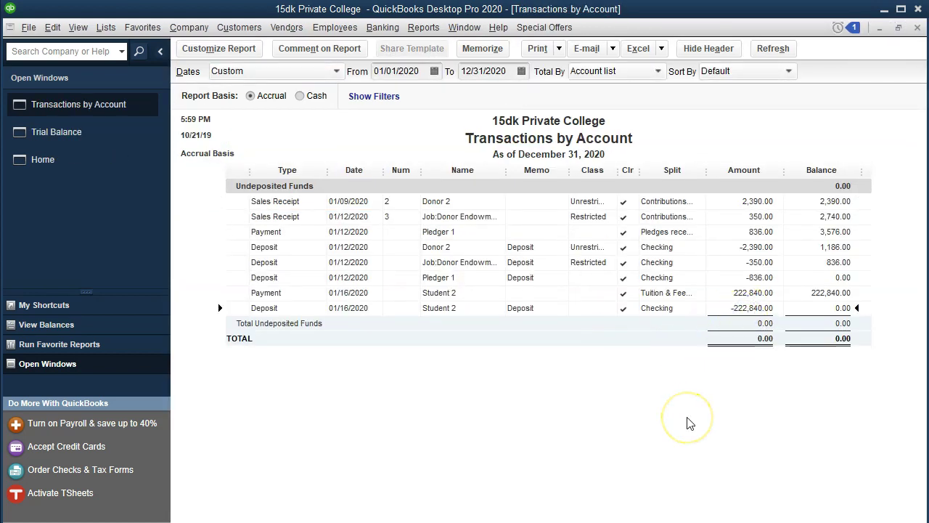